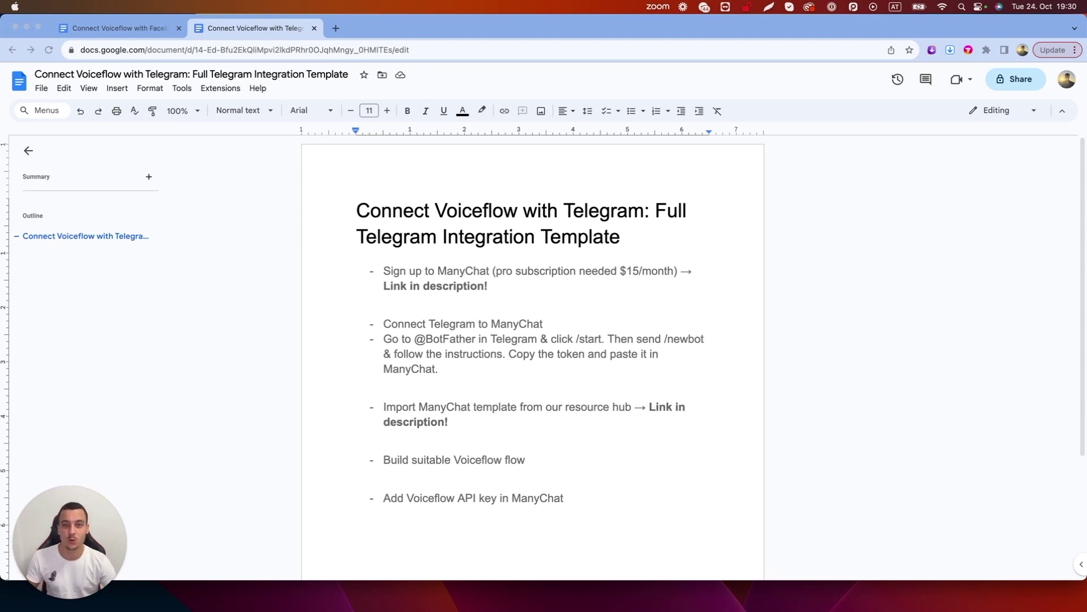
# Read over the document title and the Sign up to ManyChat step with its description link.
pyautogui.click(347, 210)
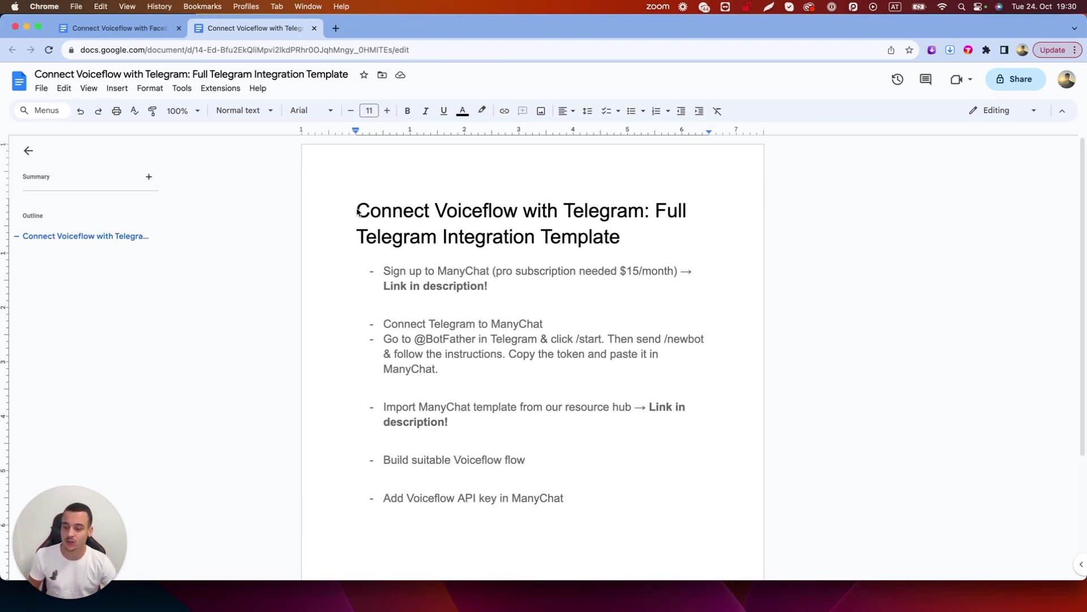
pyautogui.moveTo(358, 212); pyautogui.dragTo(643, 257)
pyautogui.click(644, 251)
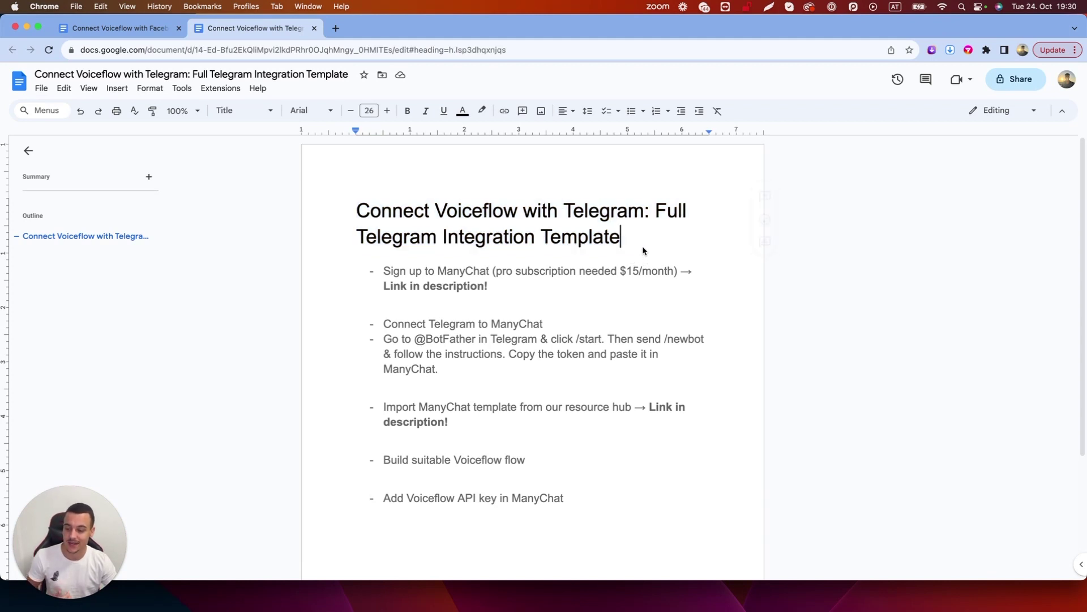
pyautogui.click(381, 270)
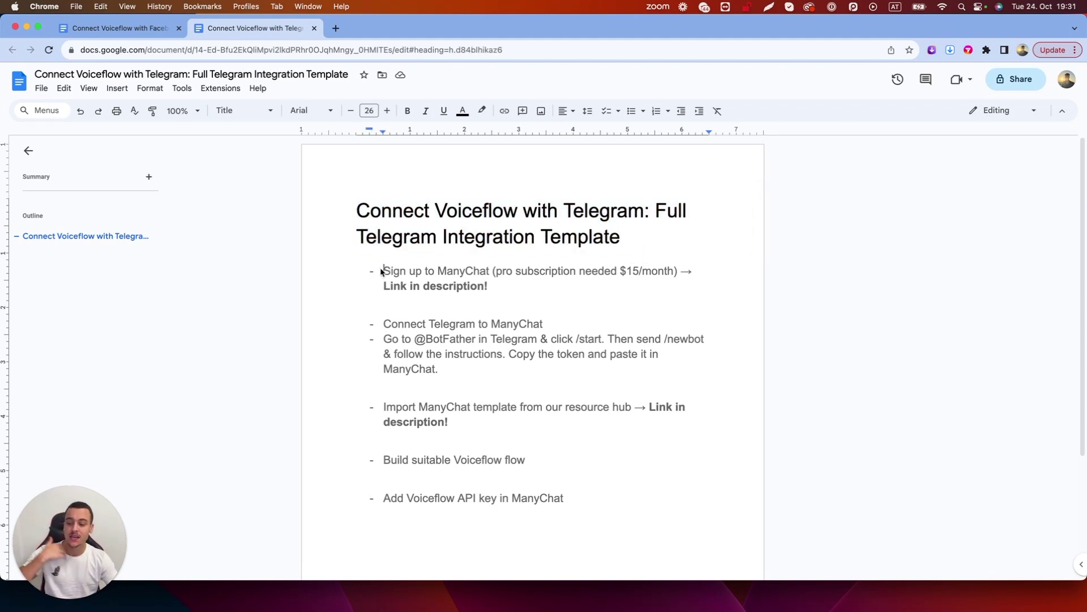
pyautogui.moveTo(382, 270); pyautogui.dragTo(492, 277)
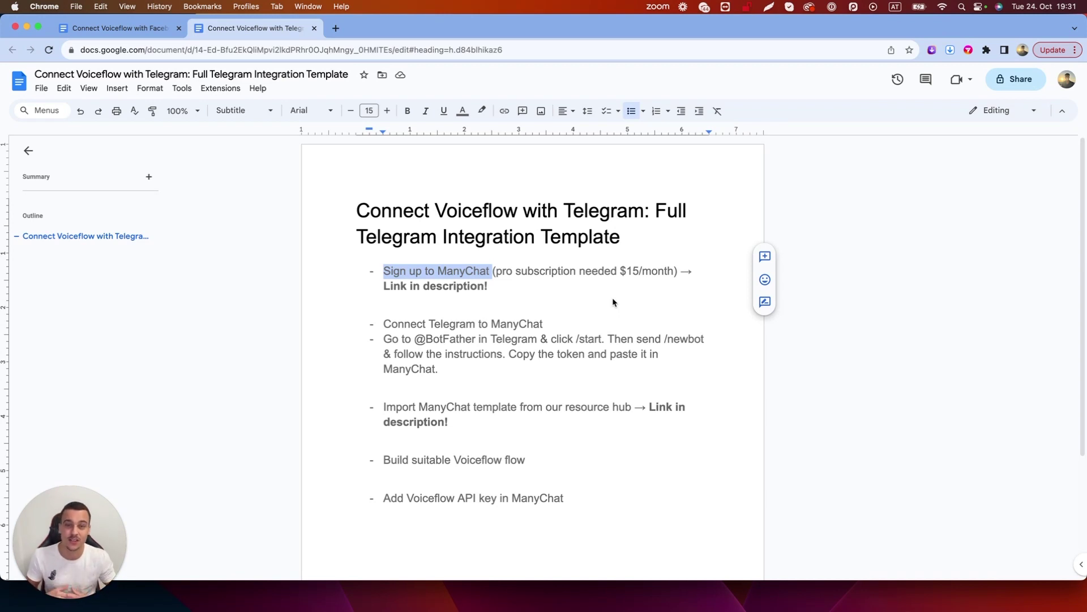
pyautogui.moveTo(492, 288); pyautogui.dragTo(384, 289)
pyautogui.click(524, 298)
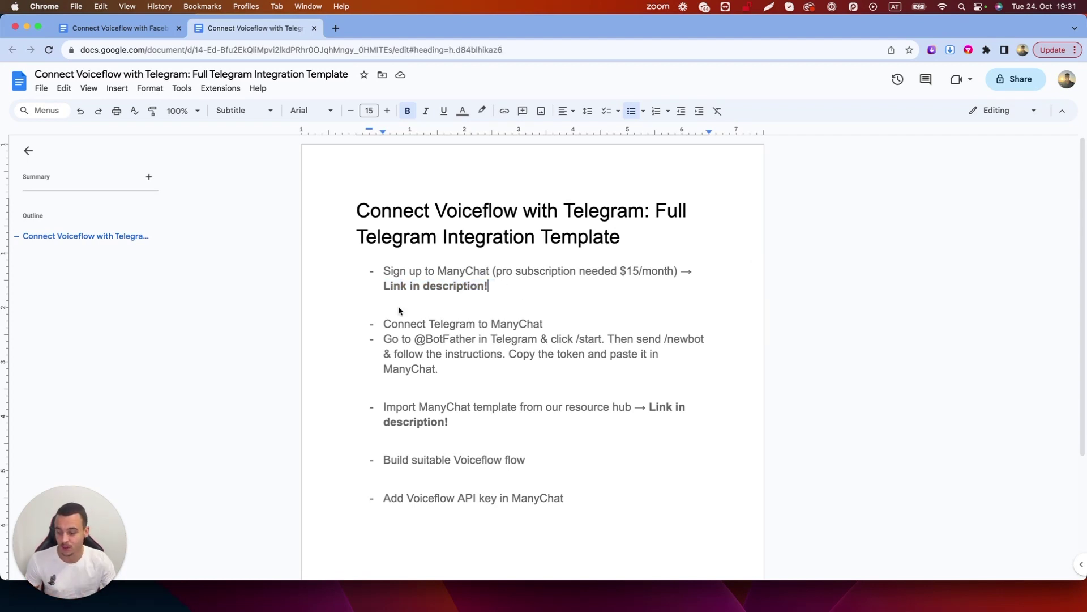
# Read the Connect Telegram to ManyChat step, then bring up BotFather's info page in Telegram.
pyautogui.click(383, 323)
pyautogui.moveTo(383, 324); pyautogui.dragTo(542, 329)
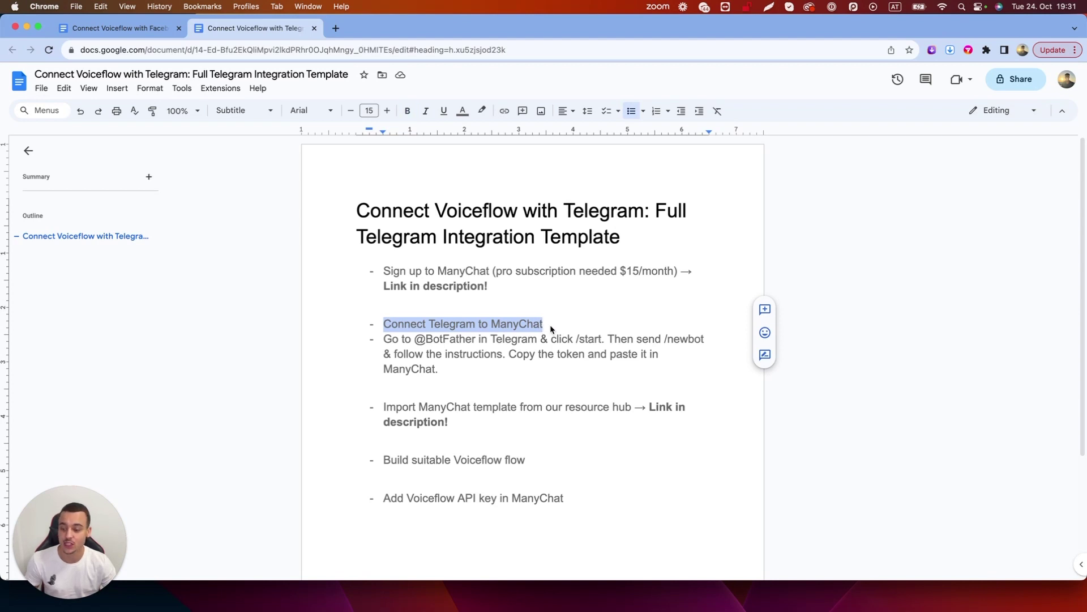
pyautogui.click(551, 329)
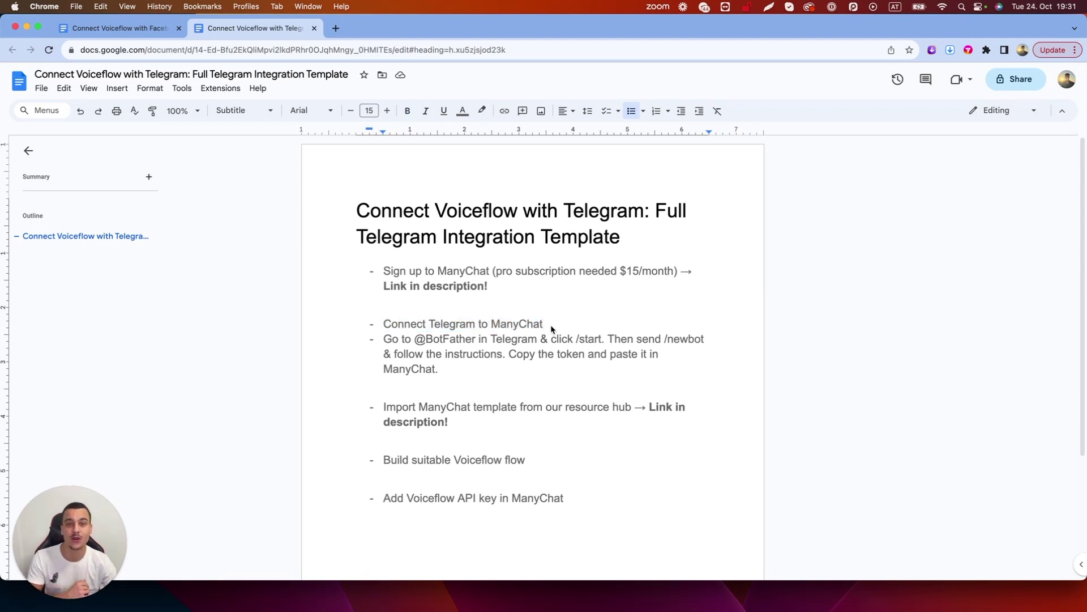
pyautogui.press('super+Tab')
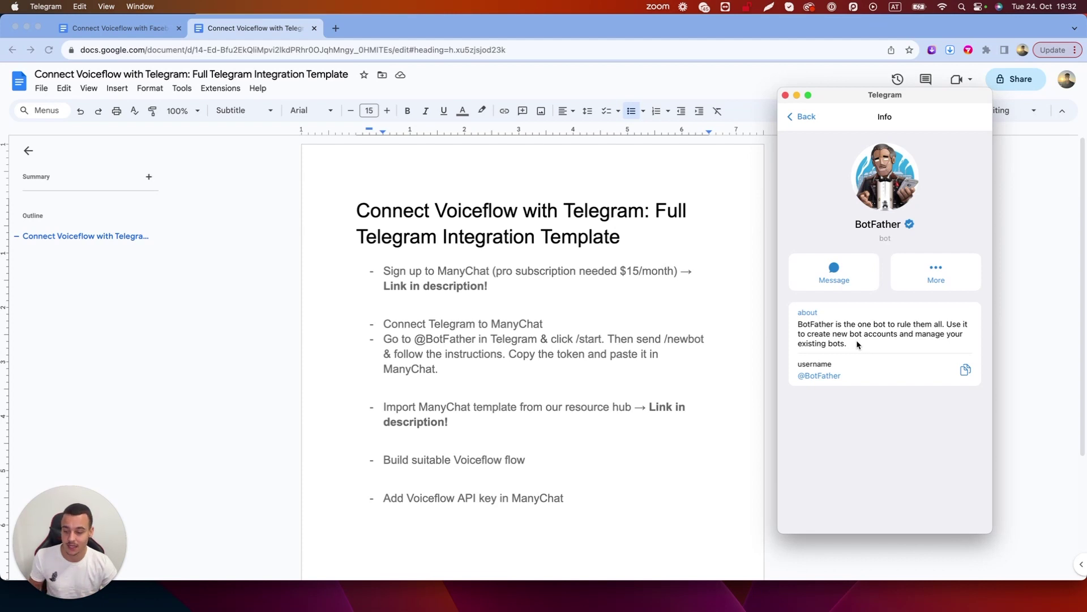
# Start the BotFather chat and send the /newbot command.
pyautogui.press('Escape')
pyautogui.click(888, 522)
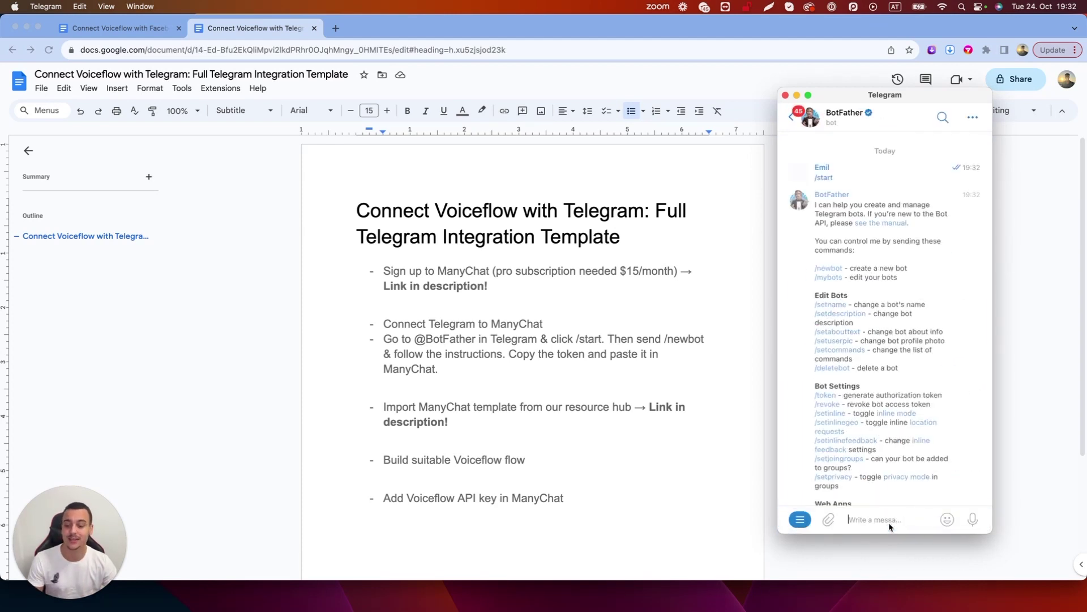
pyautogui.write('/new')
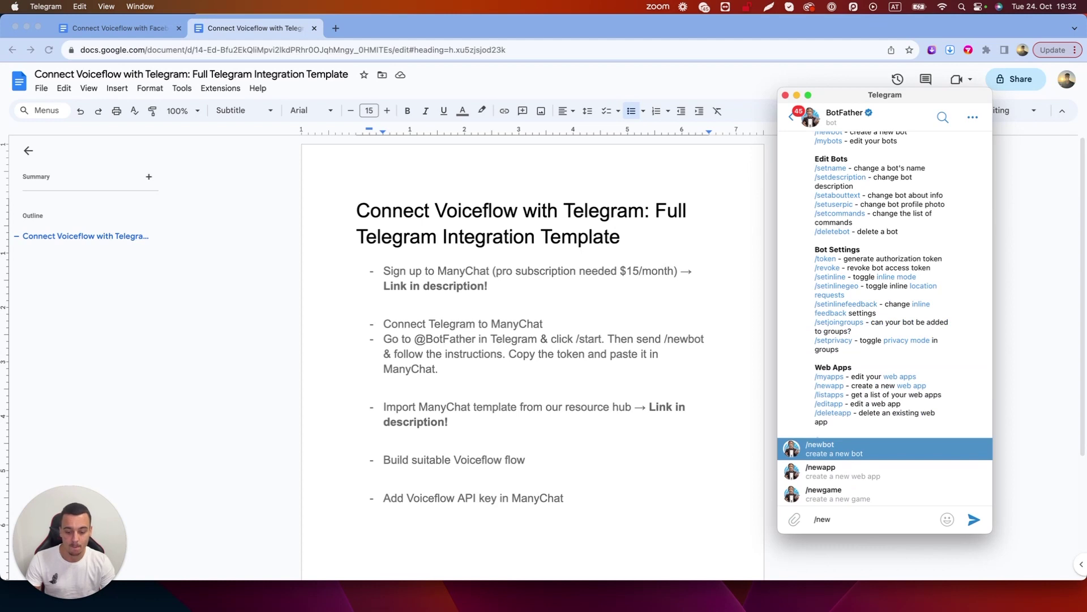
pyautogui.press('Return')
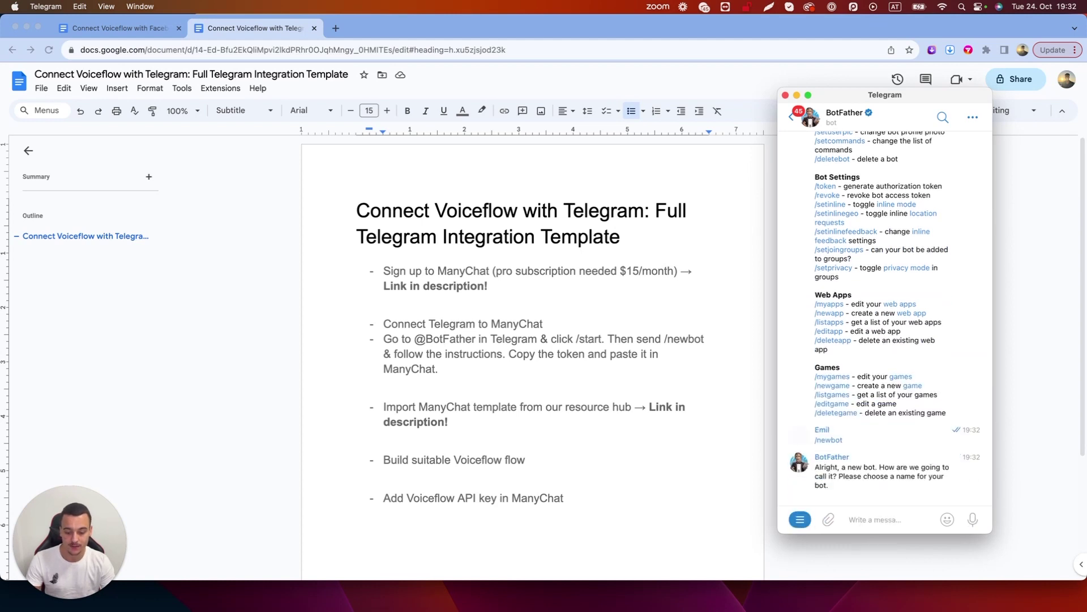
# Name the bot OmniFusion AI Assistant with username omnifusion_bot, then select its returned API token.
pyautogui.moveTo(854, 488); pyautogui.dragTo(816, 465)
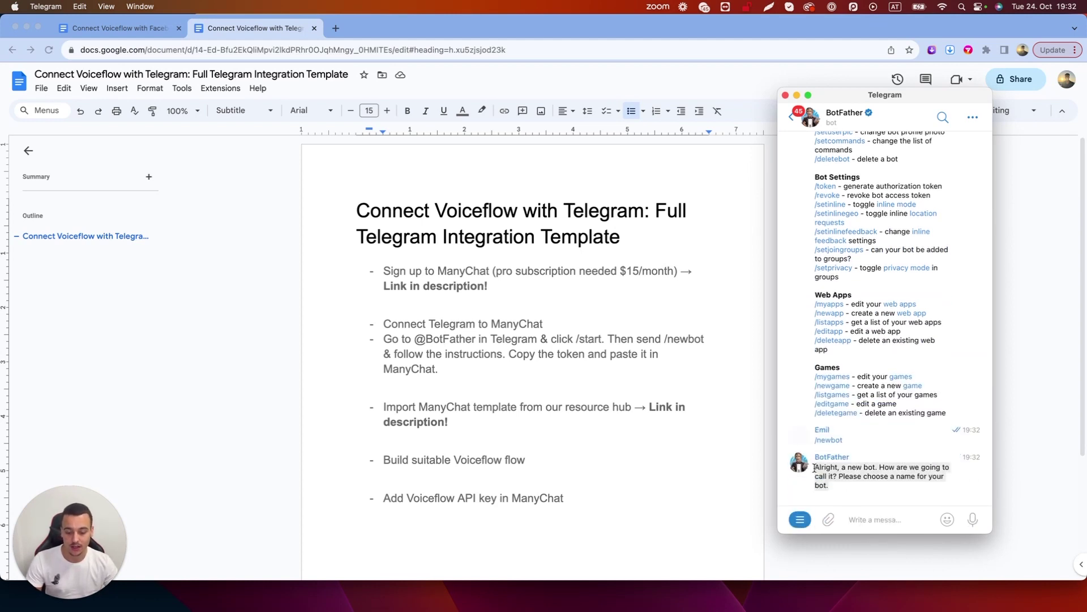
pyautogui.click(851, 487)
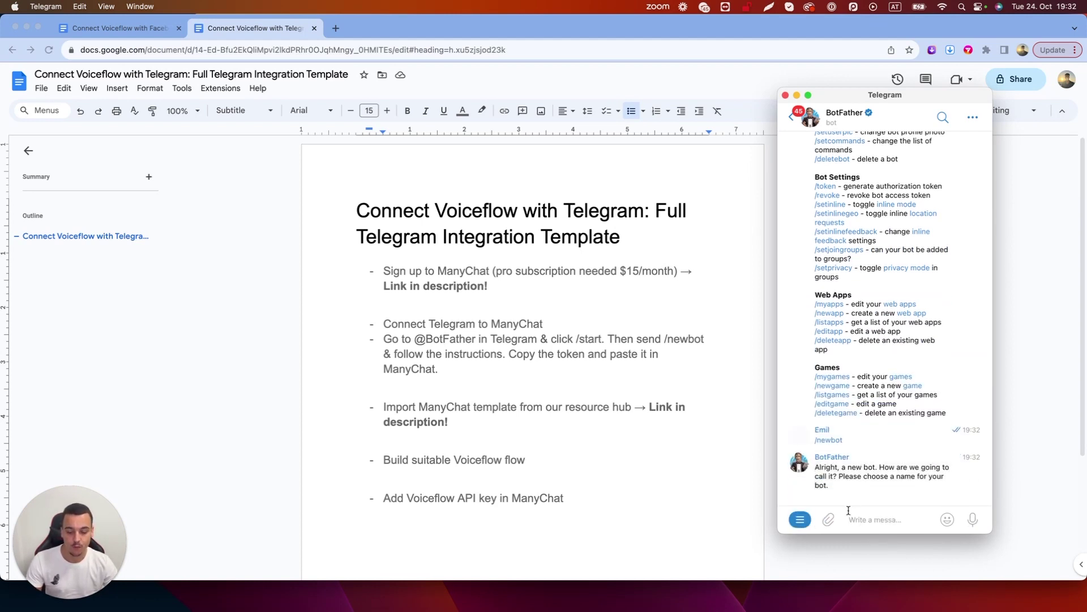
pyautogui.write('Omni')
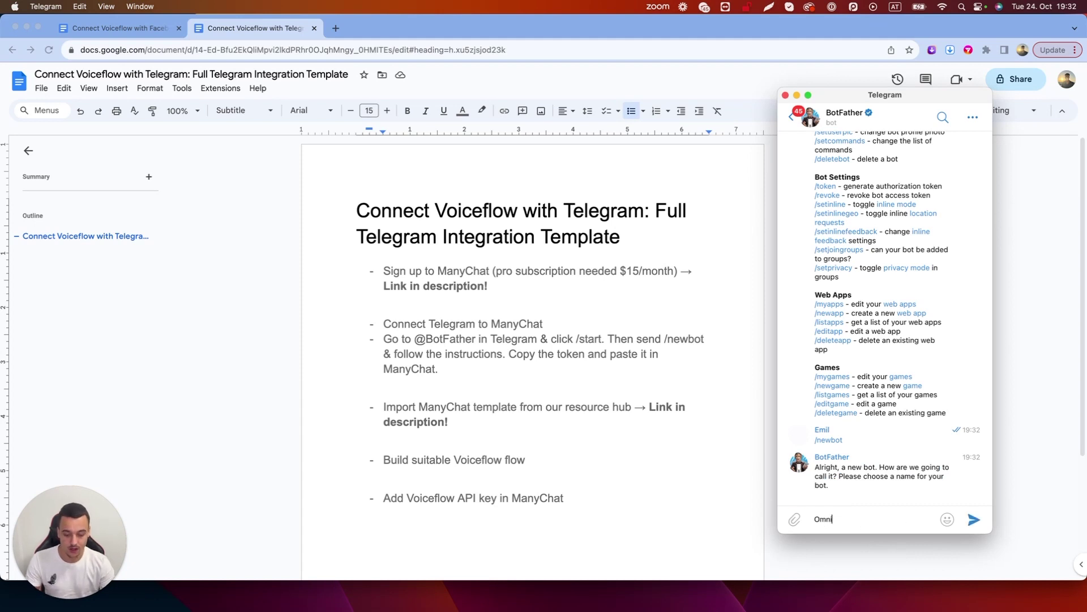
pyautogui.write('Fusion AI Assistant')
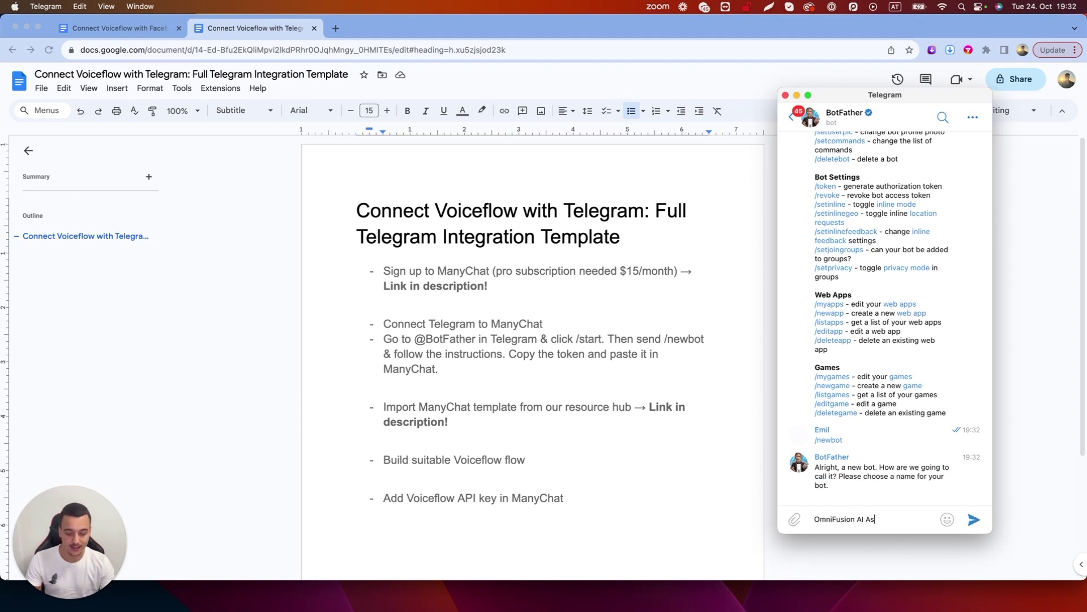
pyautogui.press('Return')
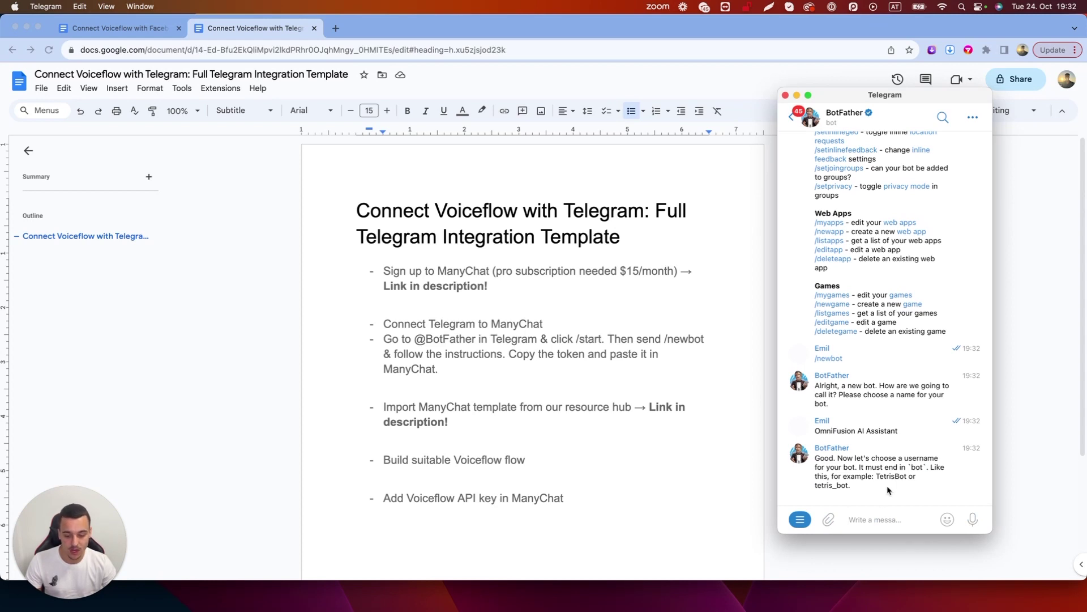
pyautogui.write('omni')
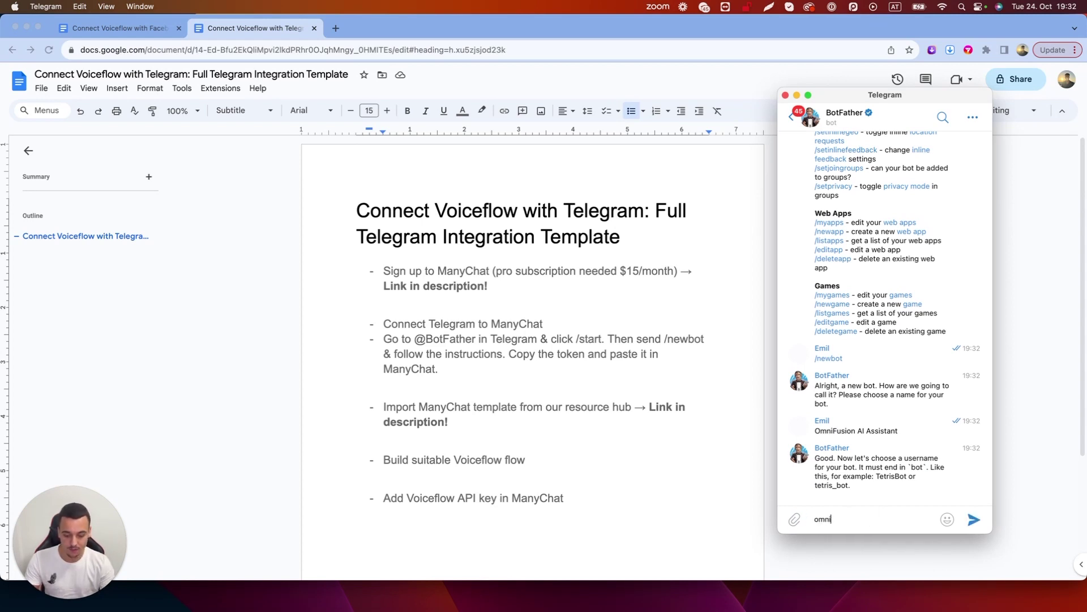
pyautogui.write('fusion_bot')
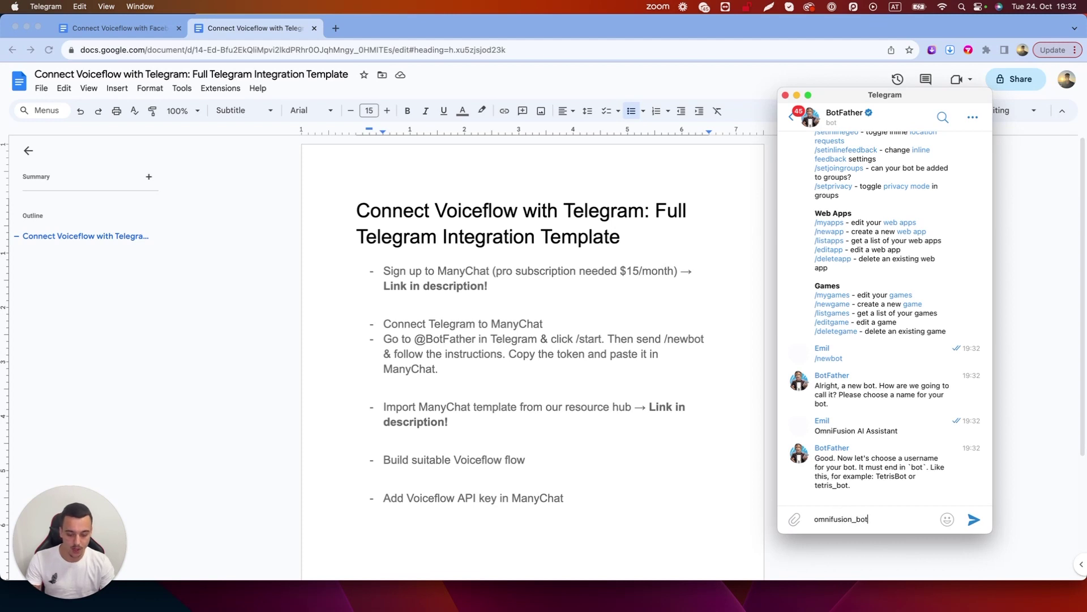
pyautogui.press('Return')
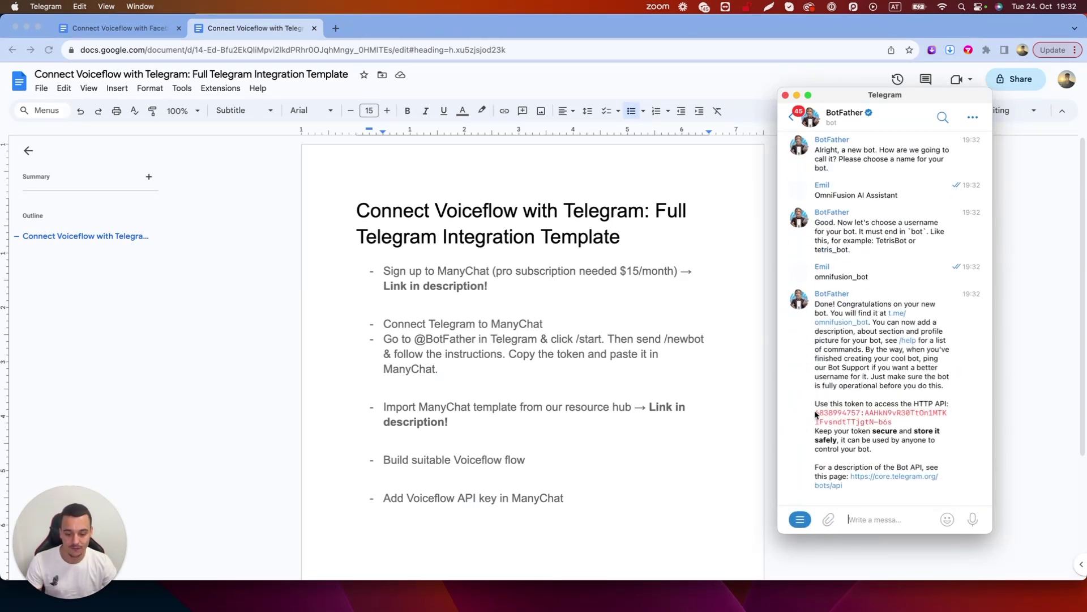
pyautogui.moveTo(812, 415); pyautogui.dragTo(906, 427)
pyautogui.press('super+c')
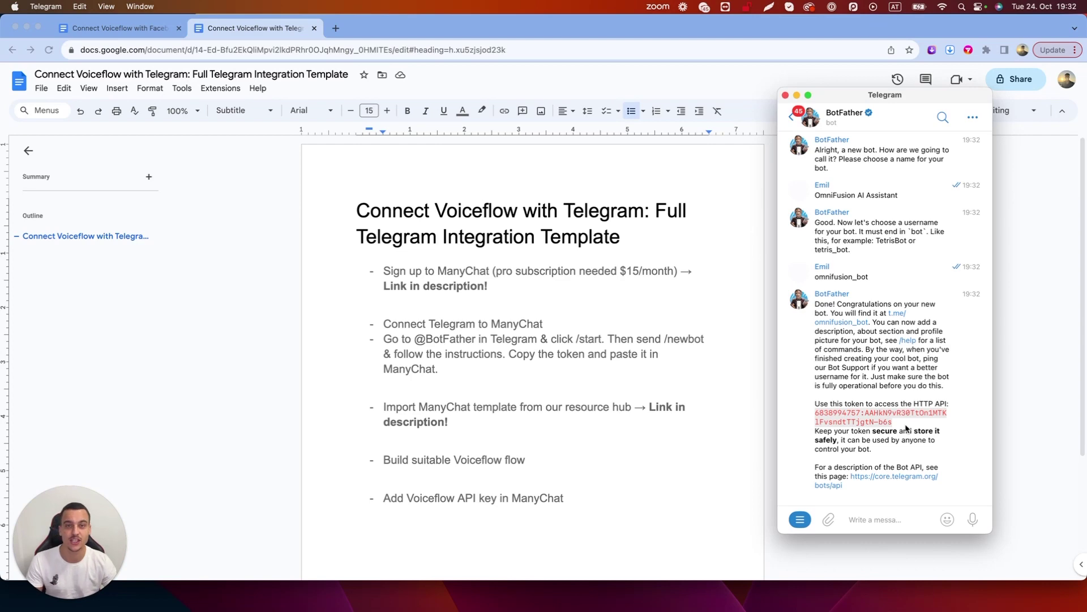
# In ManyChat's Telegram settings, choose to connect an existing bot.
pyautogui.press('super+Tab')
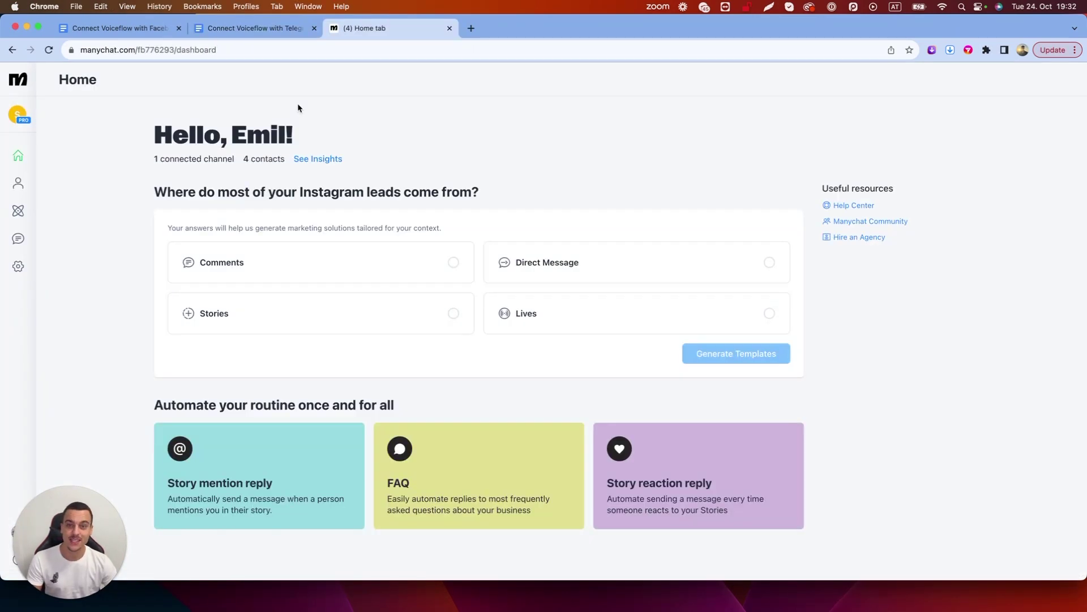
pyautogui.click(18, 268)
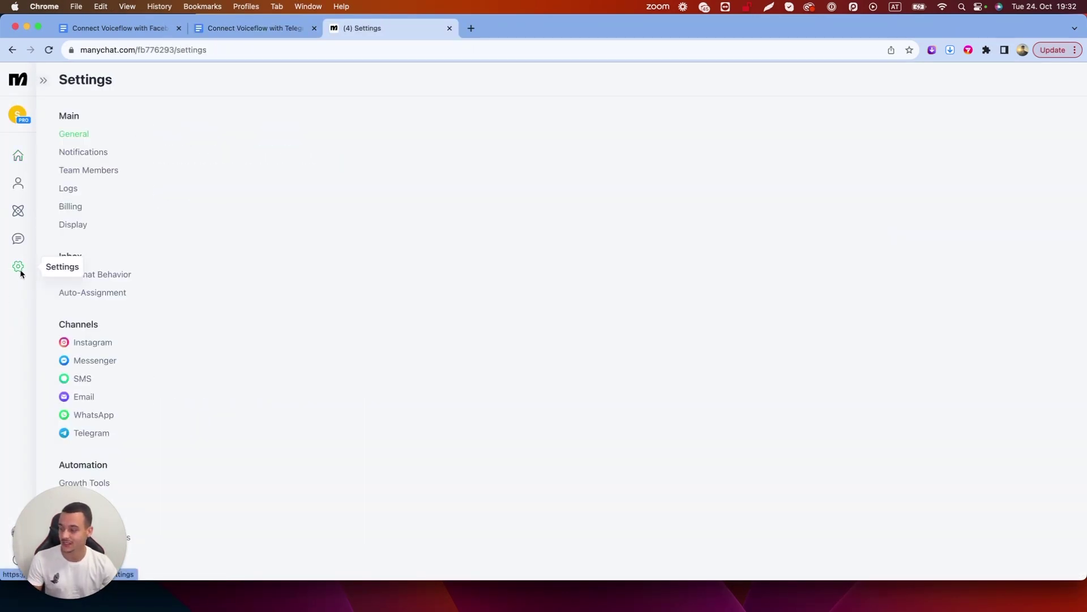
pyautogui.click(90, 430)
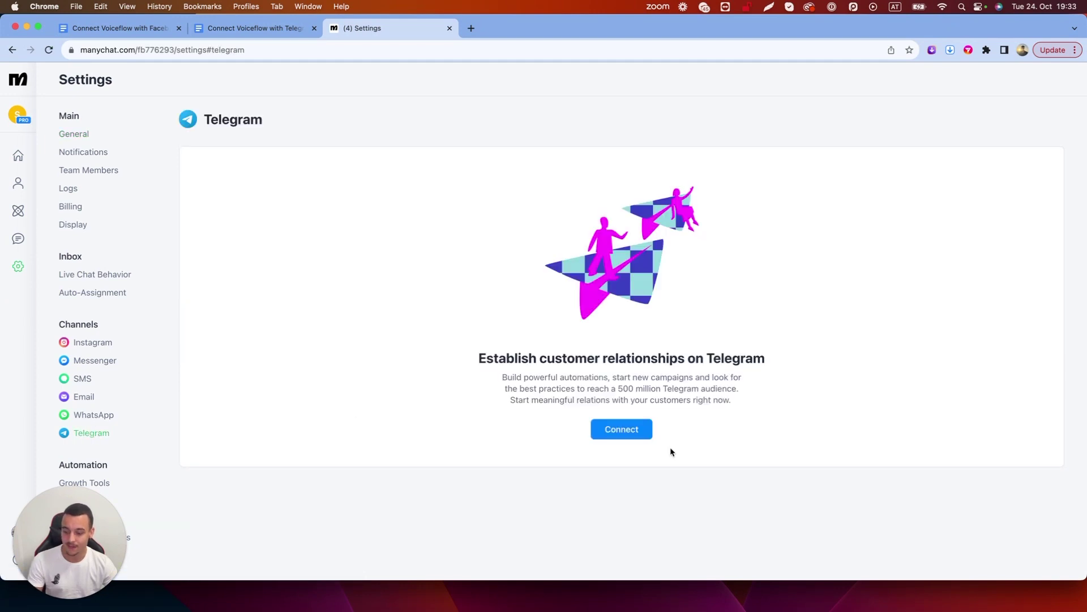
pyautogui.click(617, 431)
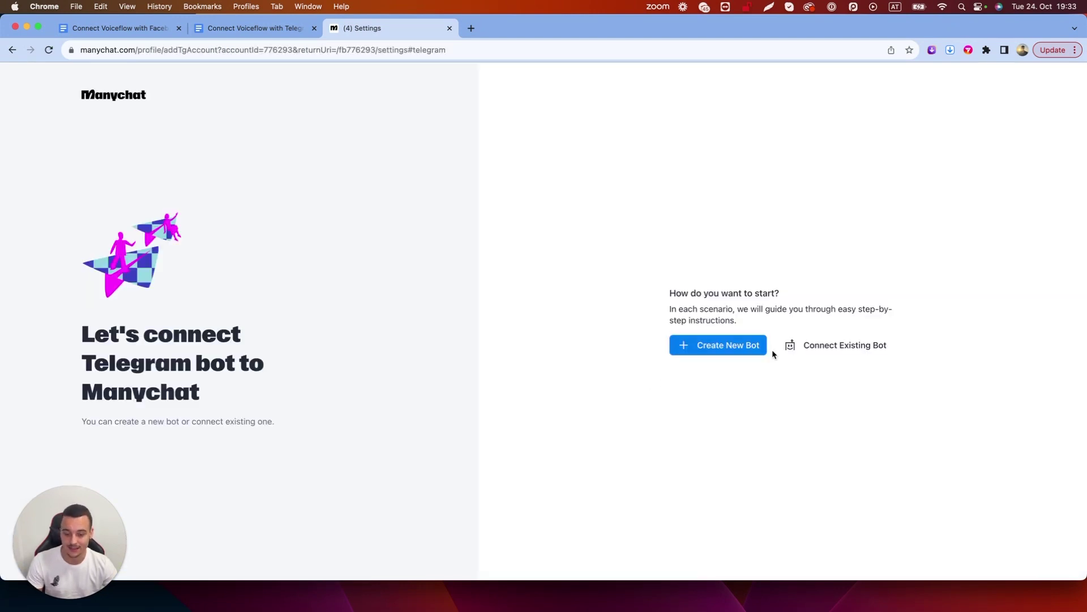
pyautogui.click(815, 349)
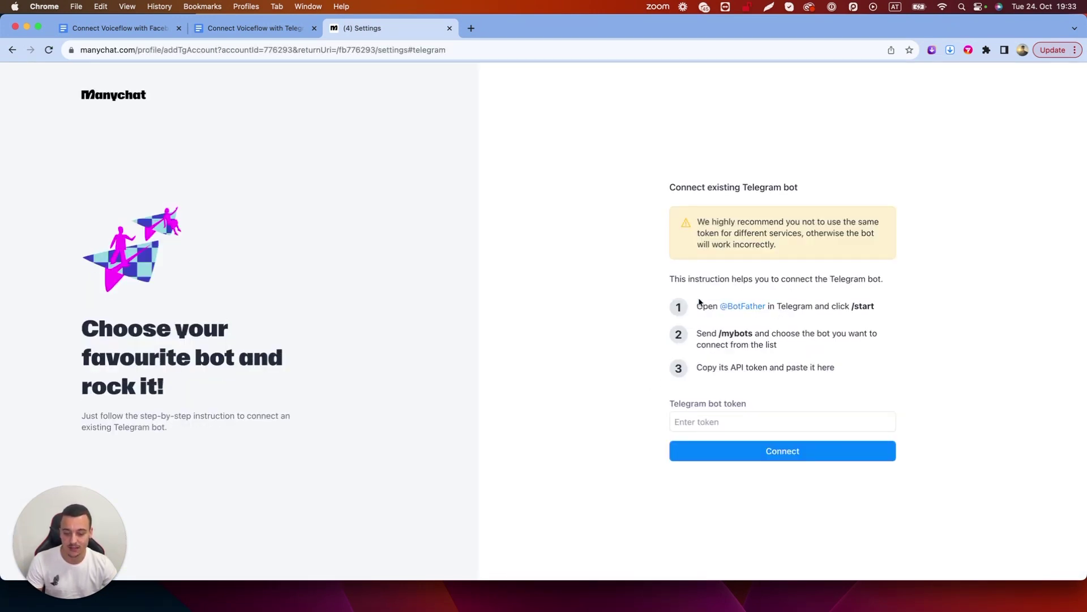
pyautogui.moveTo(688, 296); pyautogui.dragTo(874, 371)
pyautogui.click(874, 370)
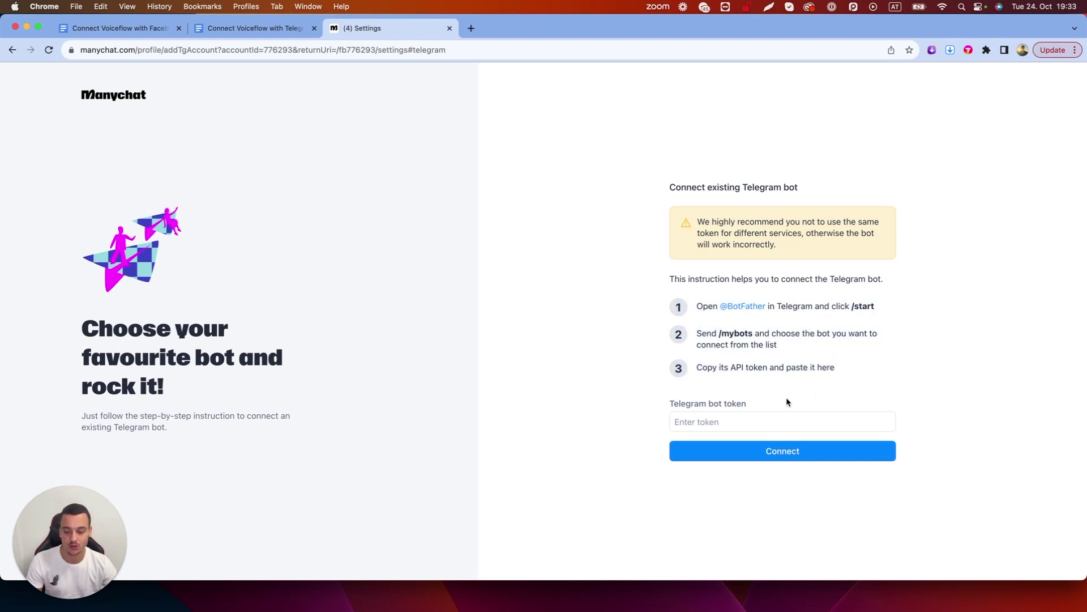
# Paste the BotFather token into Telegram bot token, connect, and confirm the success message.
pyautogui.click(716, 425)
pyautogui.press('super+v')
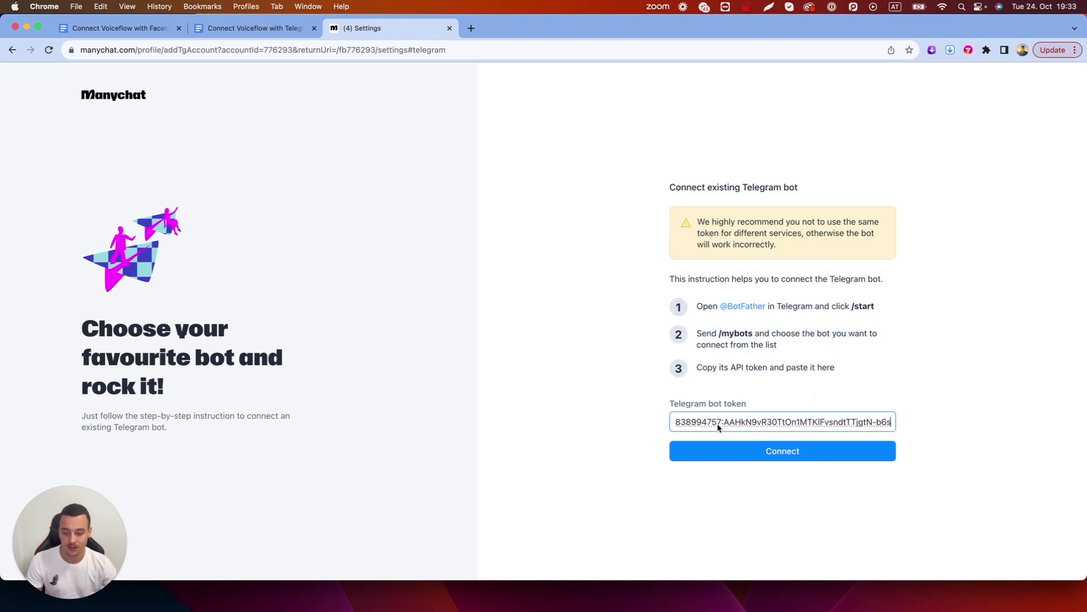
pyautogui.click(810, 447)
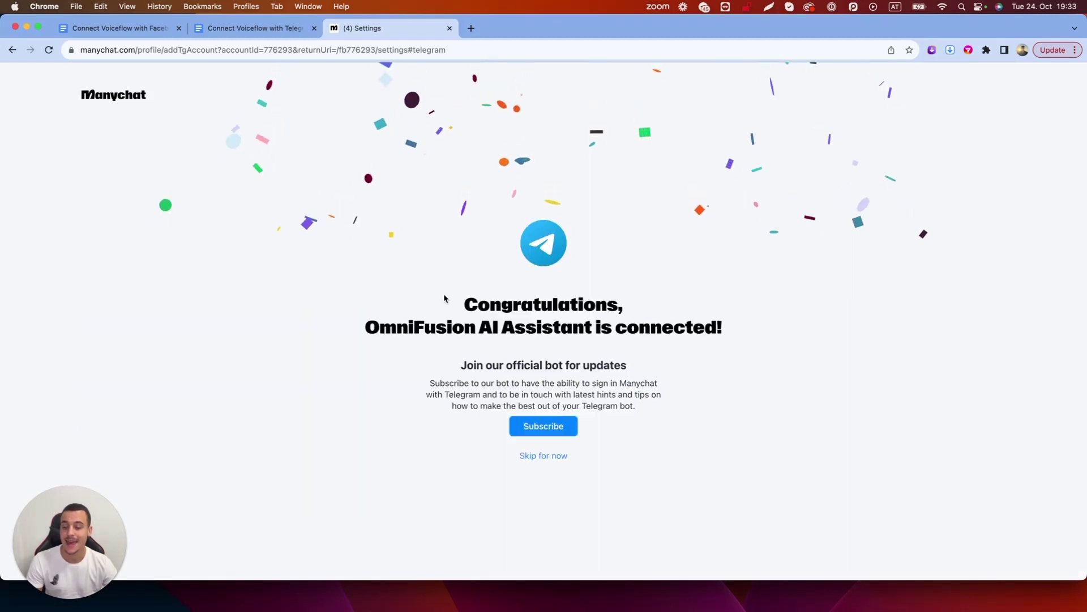
pyautogui.moveTo(464, 297); pyautogui.dragTo(724, 334)
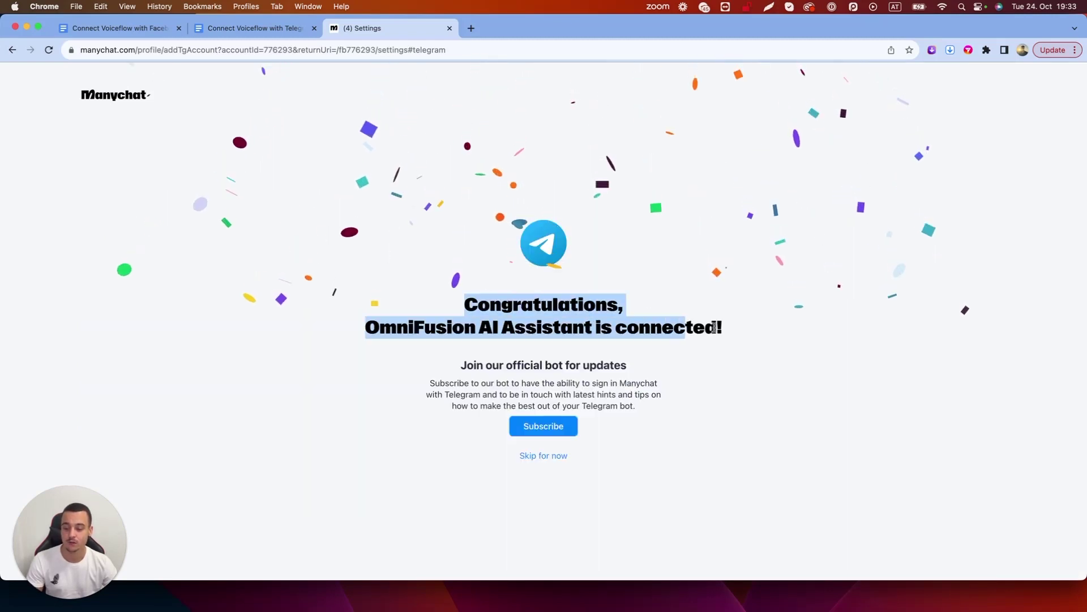
pyautogui.click(776, 341)
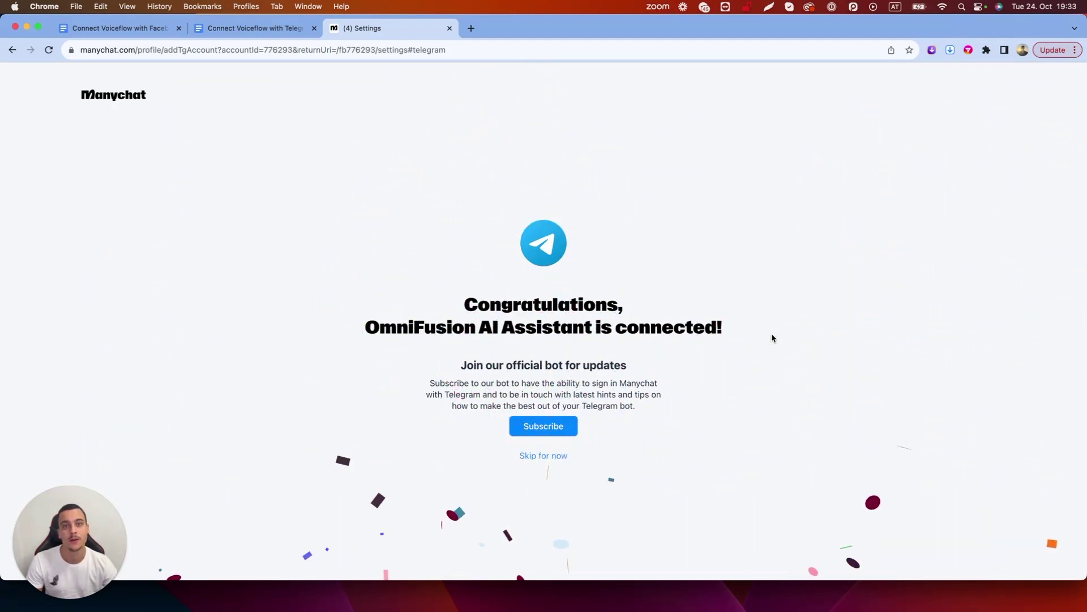
pyautogui.click(266, 29)
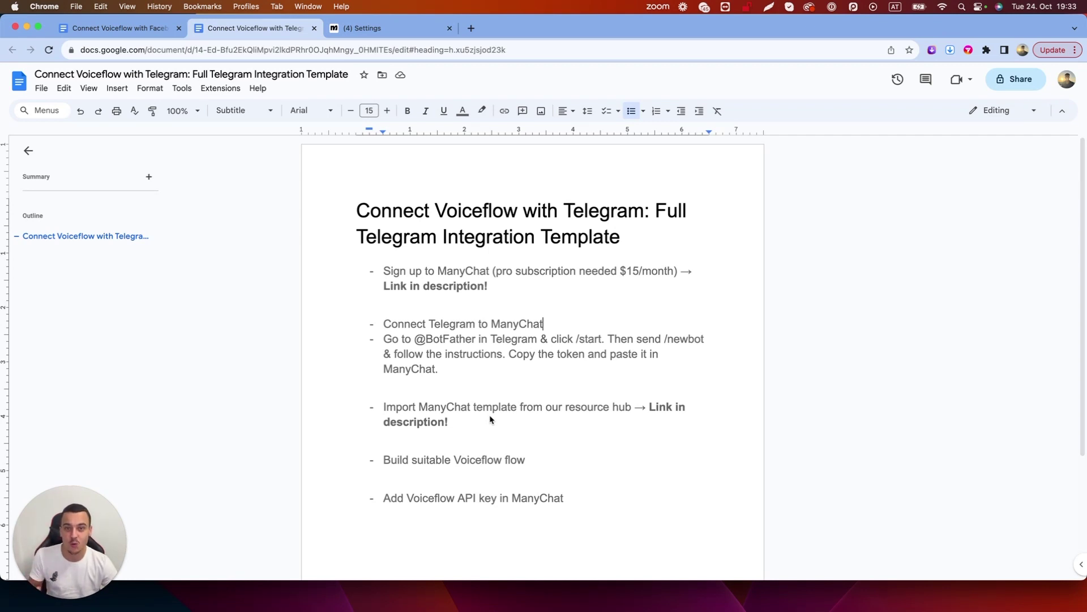
# Review the import-template and Build suitable Voiceflow flow steps, checking the BotFather chat in between.
pyautogui.moveTo(448, 422); pyautogui.dragTo(377, 405)
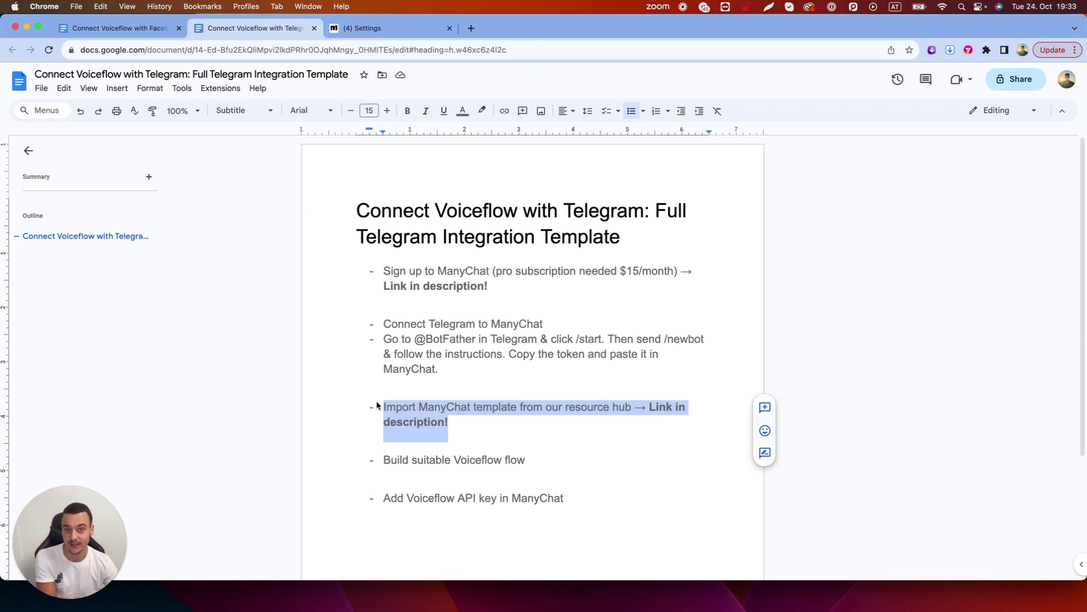
pyautogui.press('super+Tab')
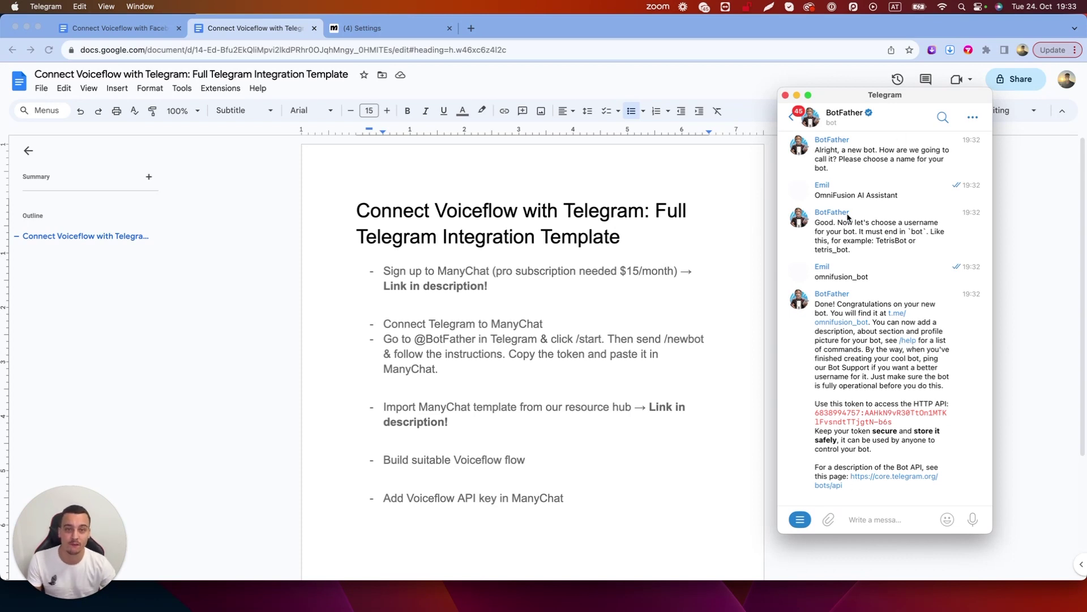
pyautogui.click(538, 458)
pyautogui.moveTo(538, 457); pyautogui.dragTo(368, 464)
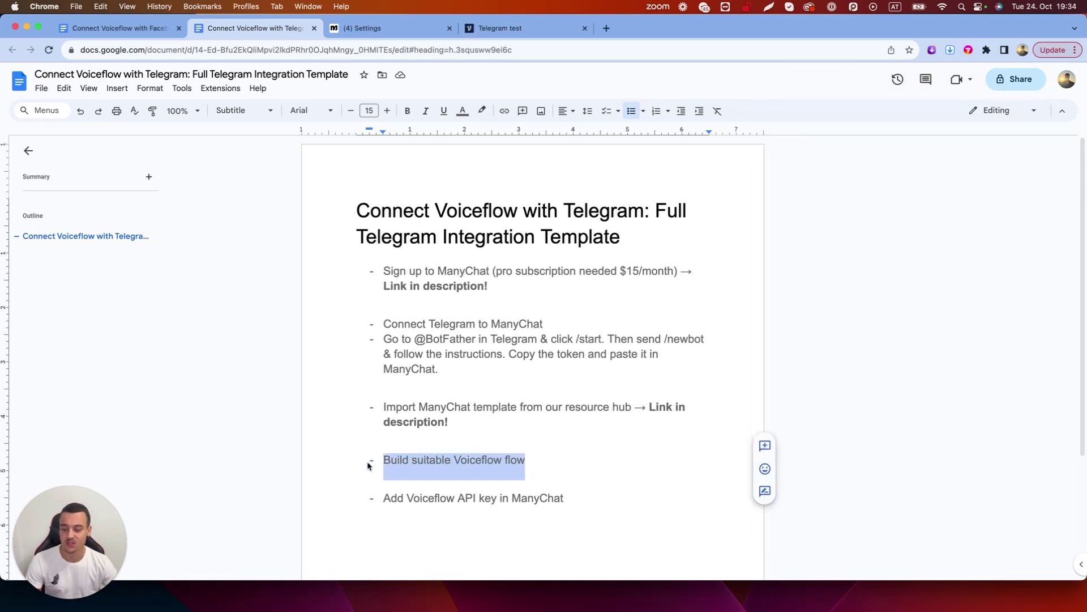
pyautogui.click(501, 29)
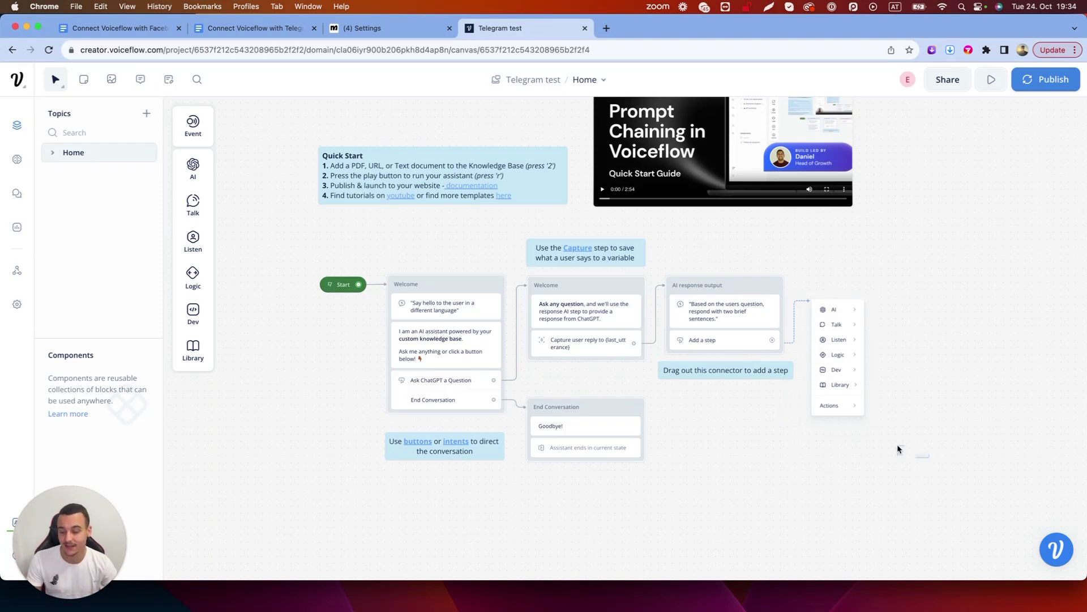
# Delete all template blocks and add a Capture block for the user's reply after Start.
pyautogui.moveTo(897, 449); pyautogui.dragTo(423, 119)
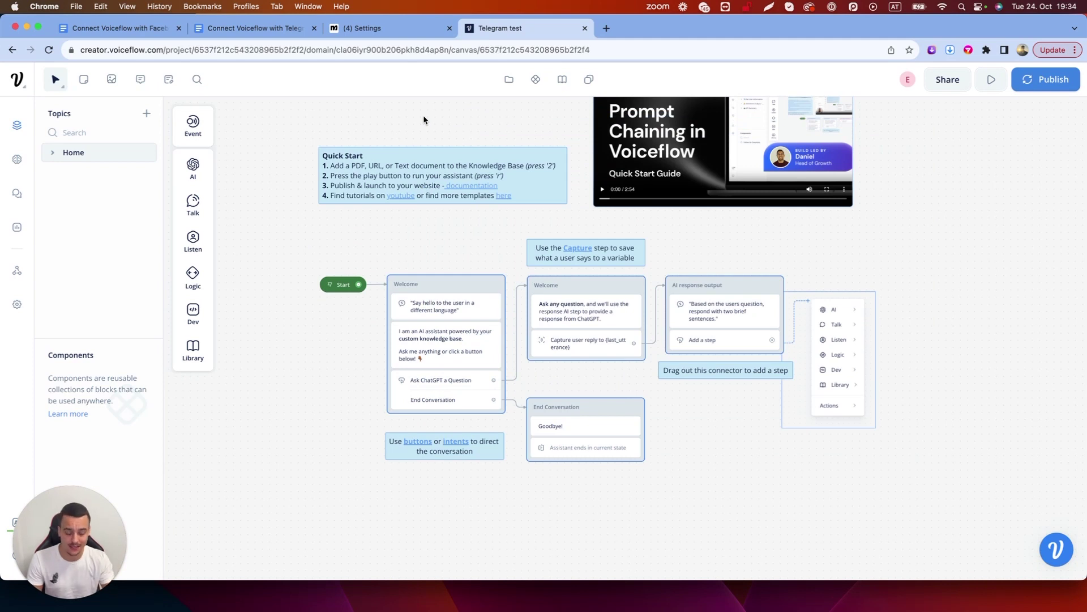
pyautogui.press('Delete')
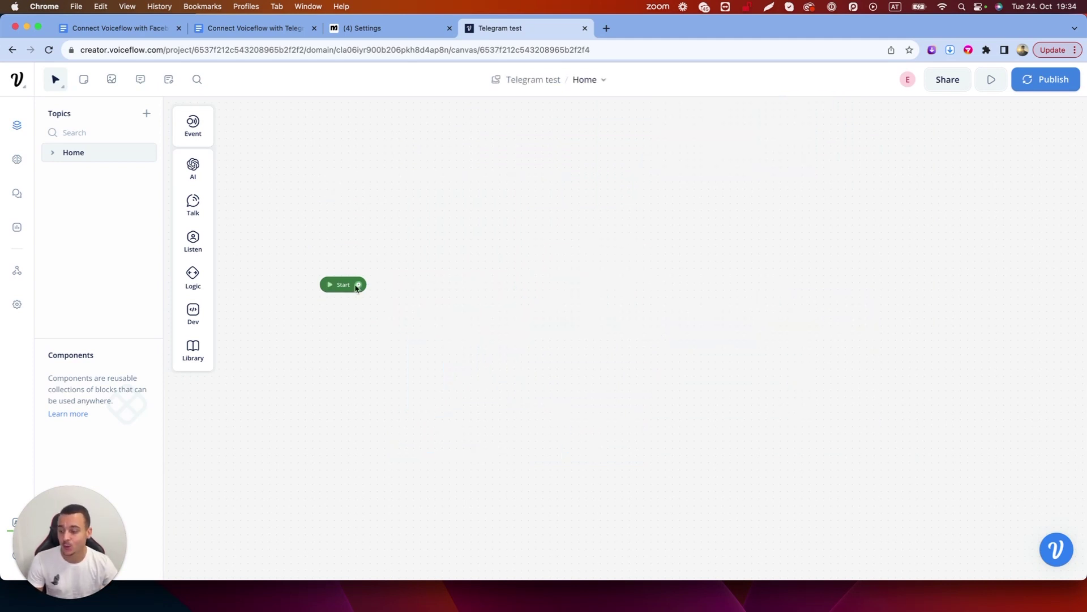
pyautogui.moveTo(357, 285); pyautogui.dragTo(384, 288)
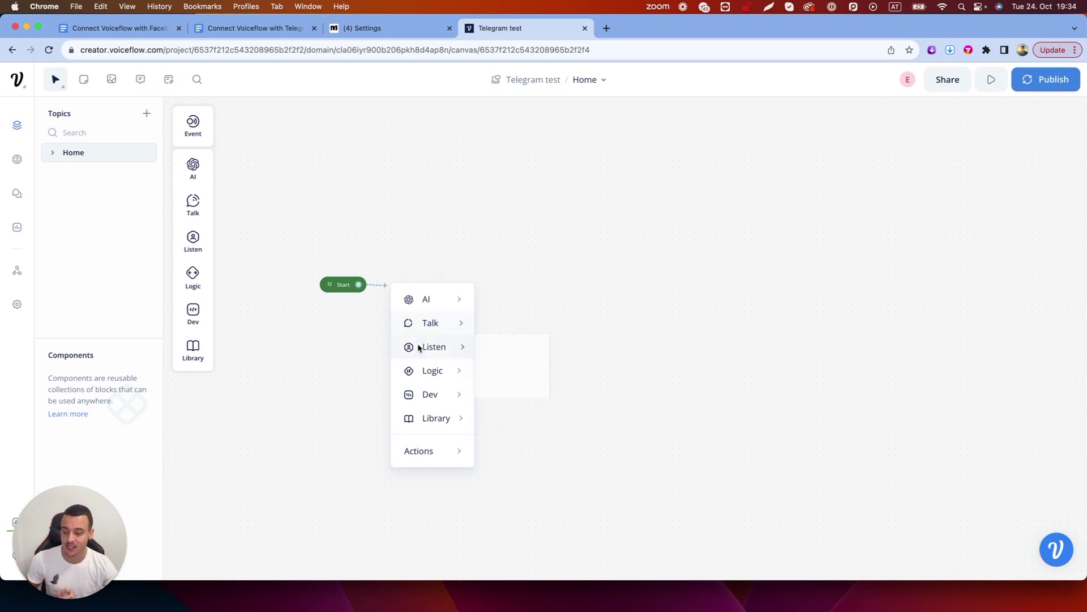
pyautogui.moveTo(419, 348)
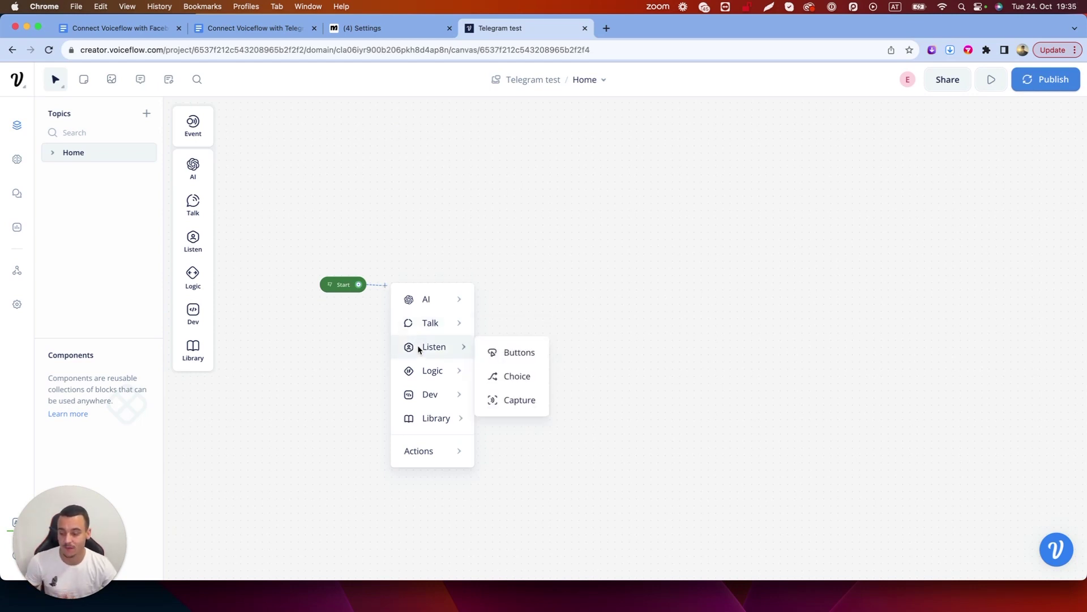
pyautogui.click(501, 400)
pyautogui.moveTo(483, 273); pyautogui.dragTo(520, 291)
# Add New Block 2 with a Response AI step followed by another Capture step.
pyautogui.moveTo(539, 311)
pyautogui.click(651, 310)
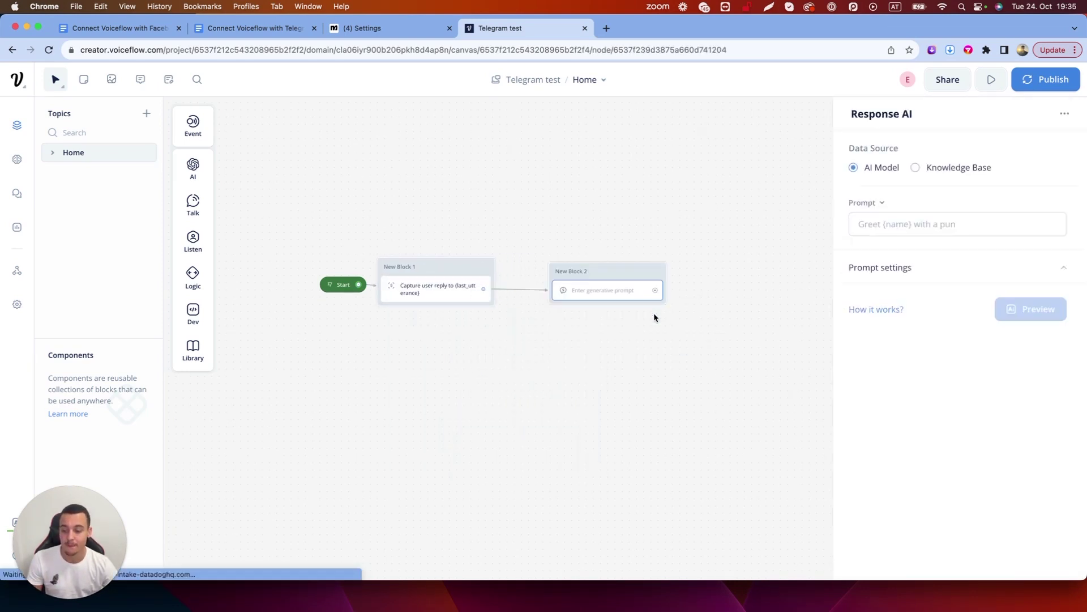
pyautogui.moveTo(602, 271); pyautogui.dragTo(579, 271)
pyautogui.moveTo(193, 241)
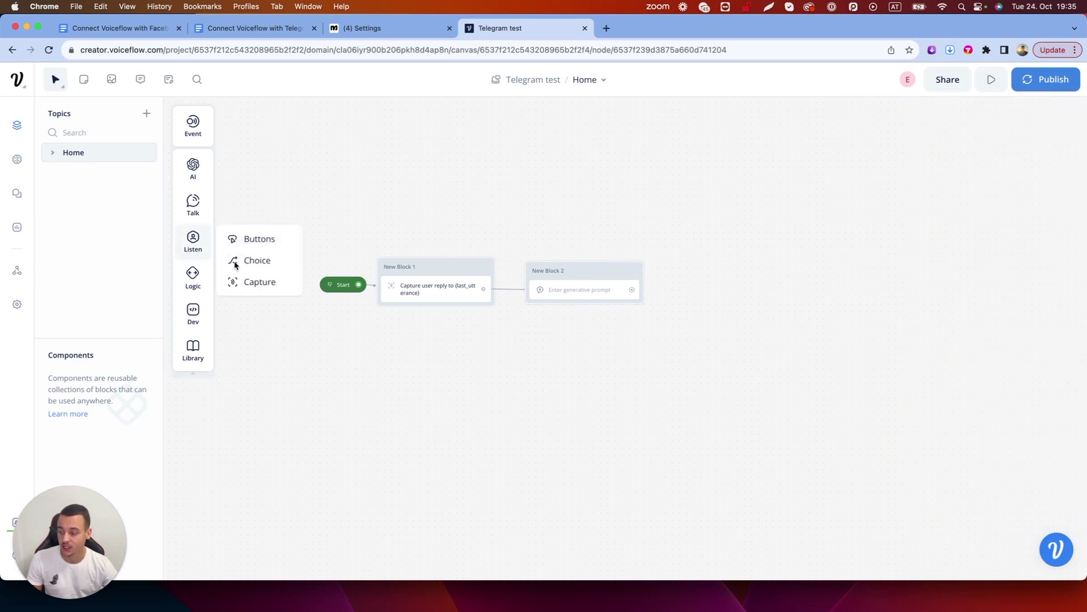
pyautogui.moveTo(242, 279); pyautogui.dragTo(560, 303)
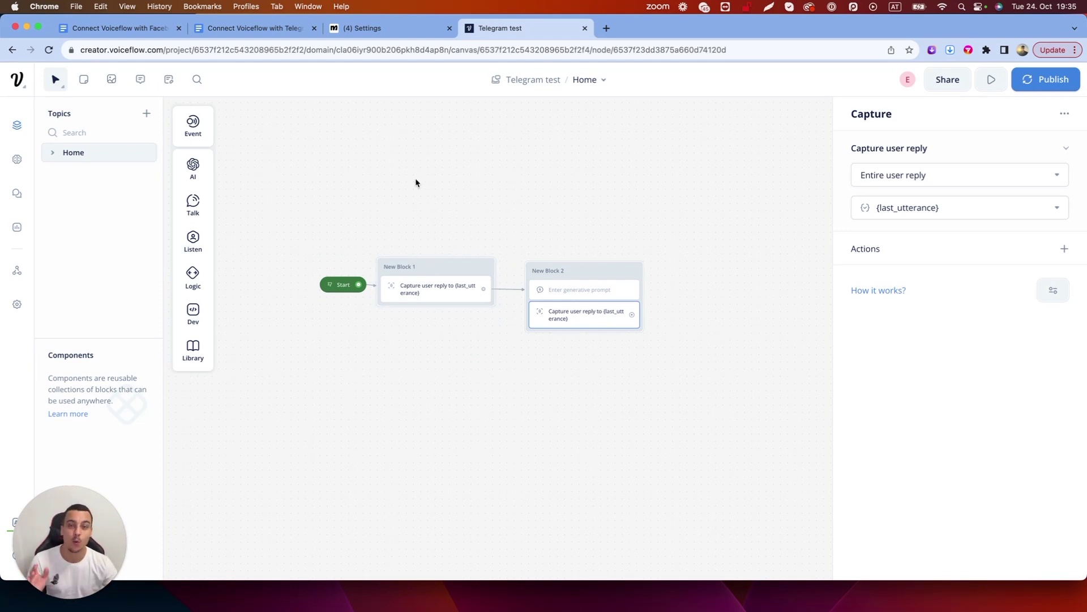
# Copy the Primary Key from the project's Dialog API integration page.
pyautogui.click(24, 277)
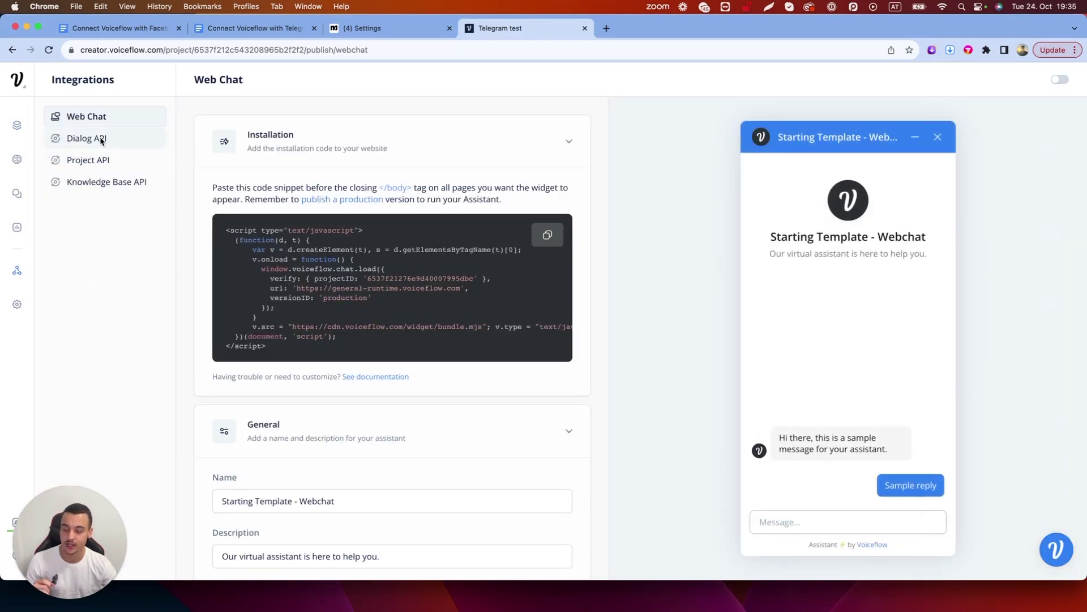
pyautogui.click(99, 138)
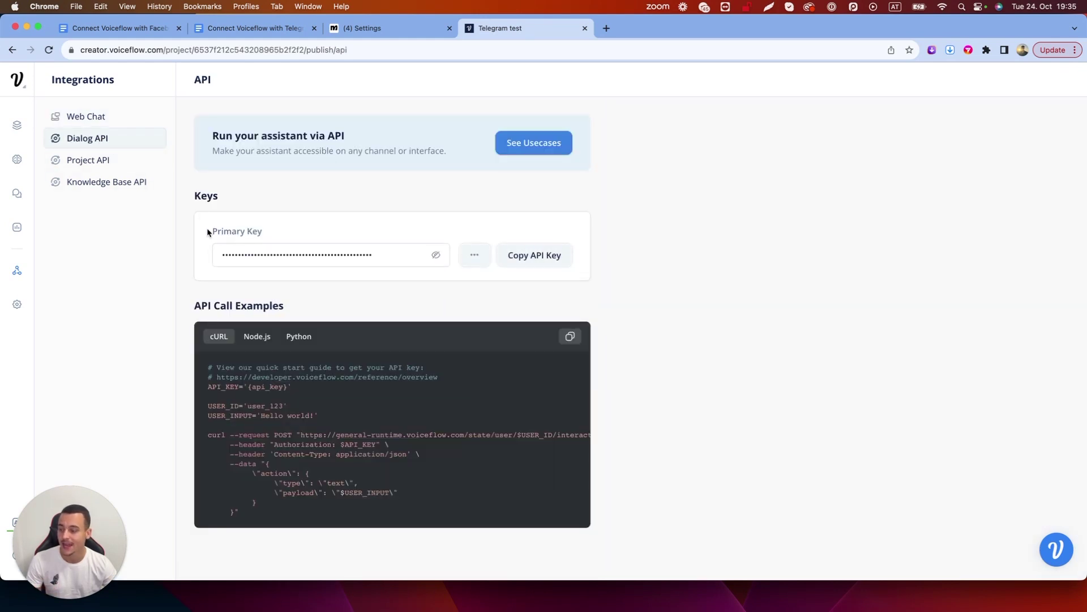
pyautogui.moveTo(192, 194); pyautogui.dragTo(560, 294)
pyautogui.click(611, 275)
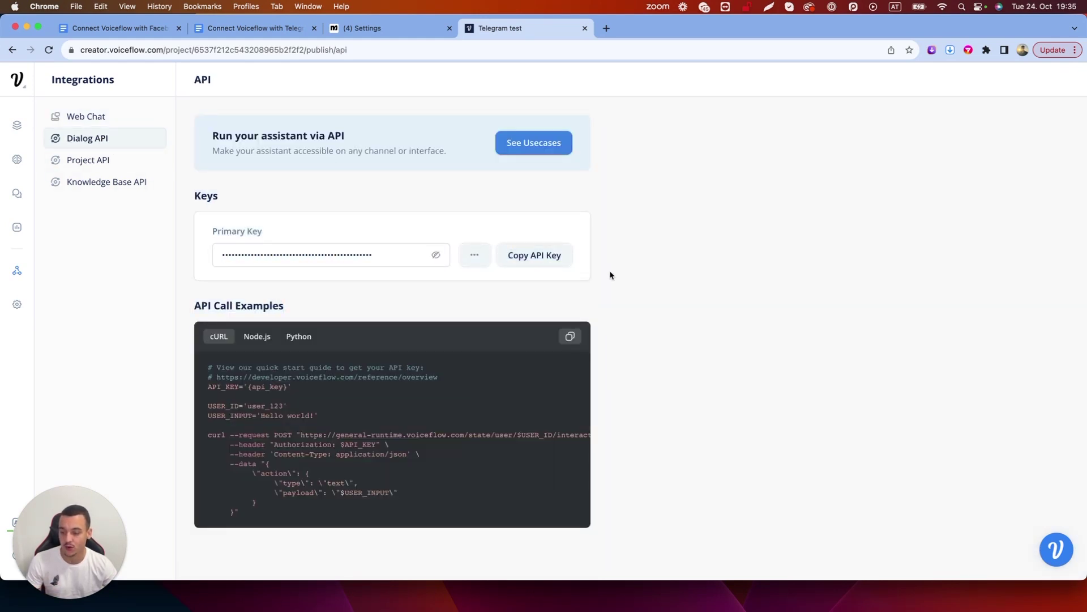
pyautogui.click(536, 255)
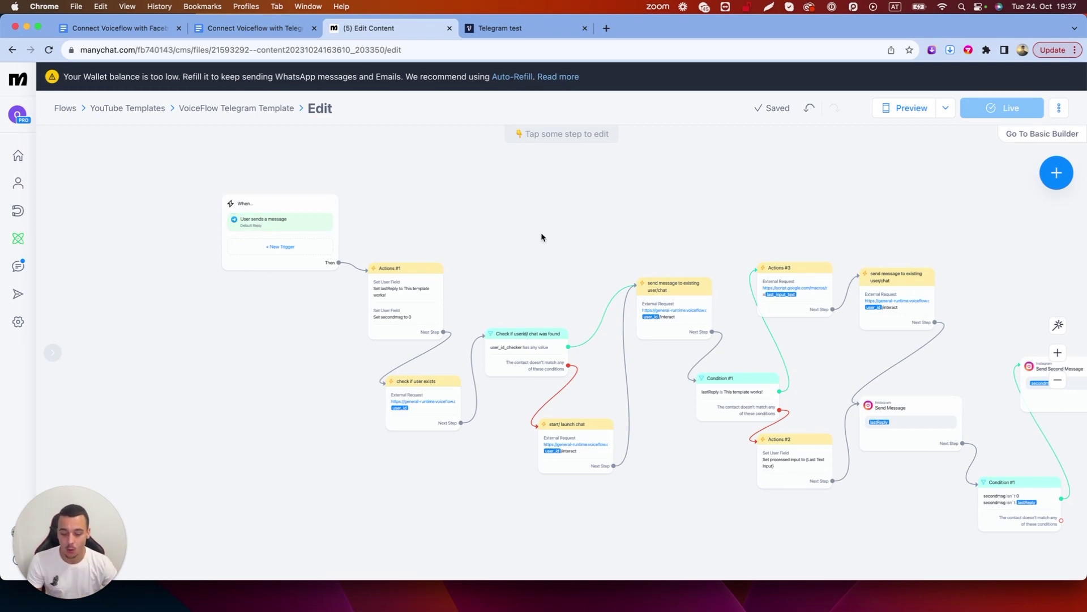
# Zoom out the VoiceFlow Telegram Template flow and open the check if user exists step.
pyautogui.scroll(-3, 569, 233)
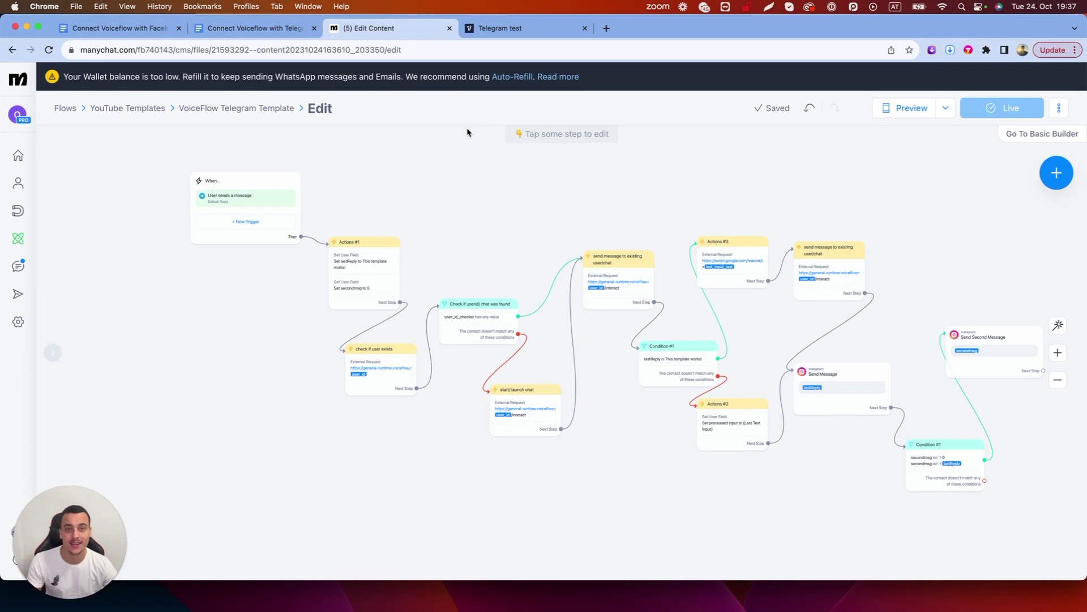
pyautogui.click(391, 362)
# Paste the API key into Authorization for the check if user exists and start/ launch chat requests.
pyautogui.click(139, 220)
pyautogui.tripleClick(547, 229)
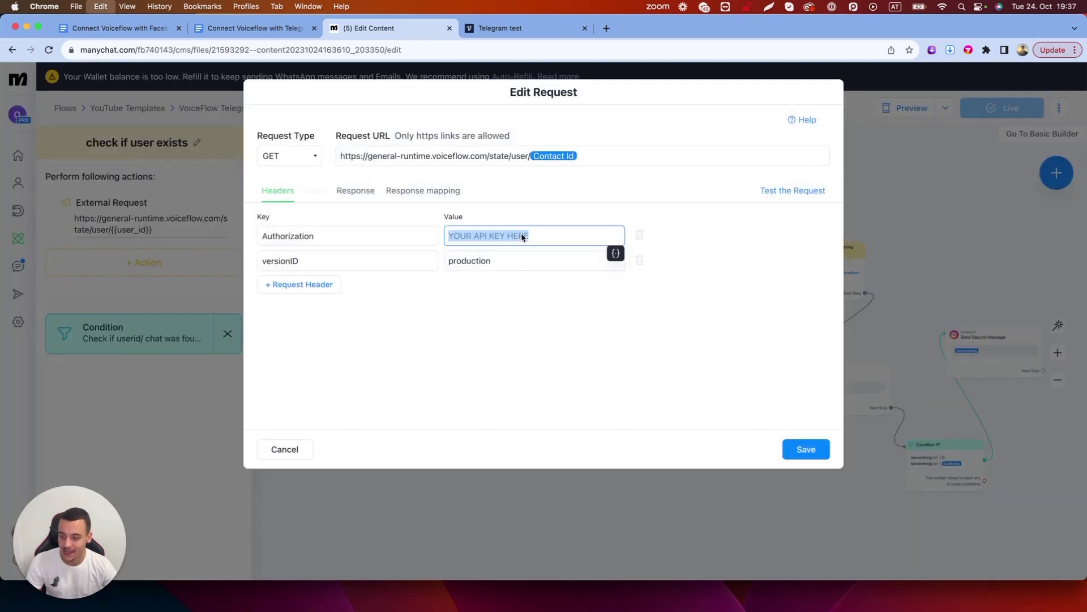
pyautogui.press('super+v')
pyautogui.click(804, 449)
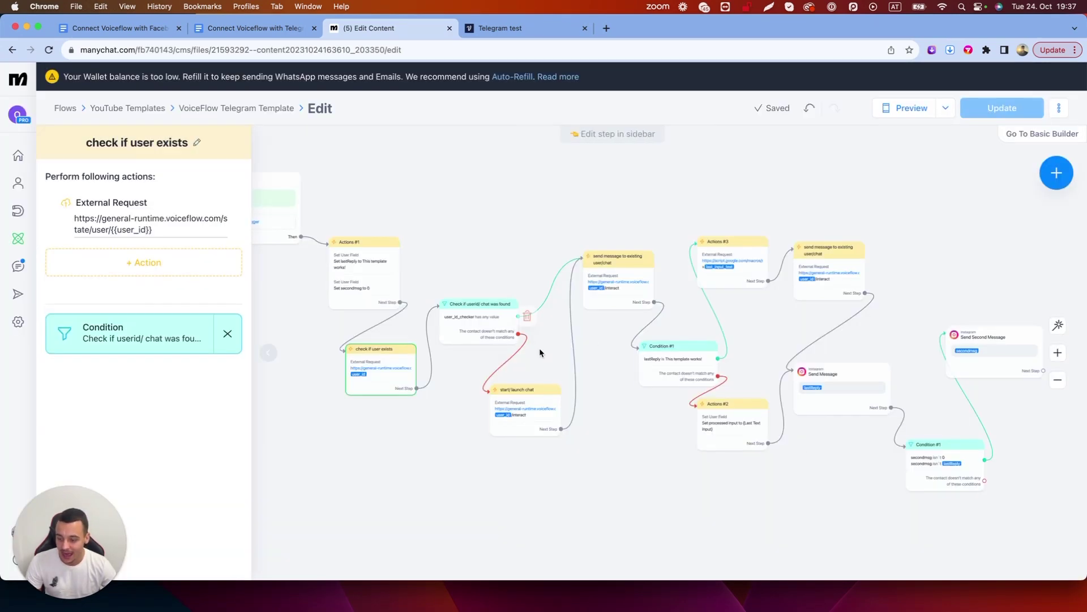
pyautogui.click(528, 404)
pyautogui.click(199, 222)
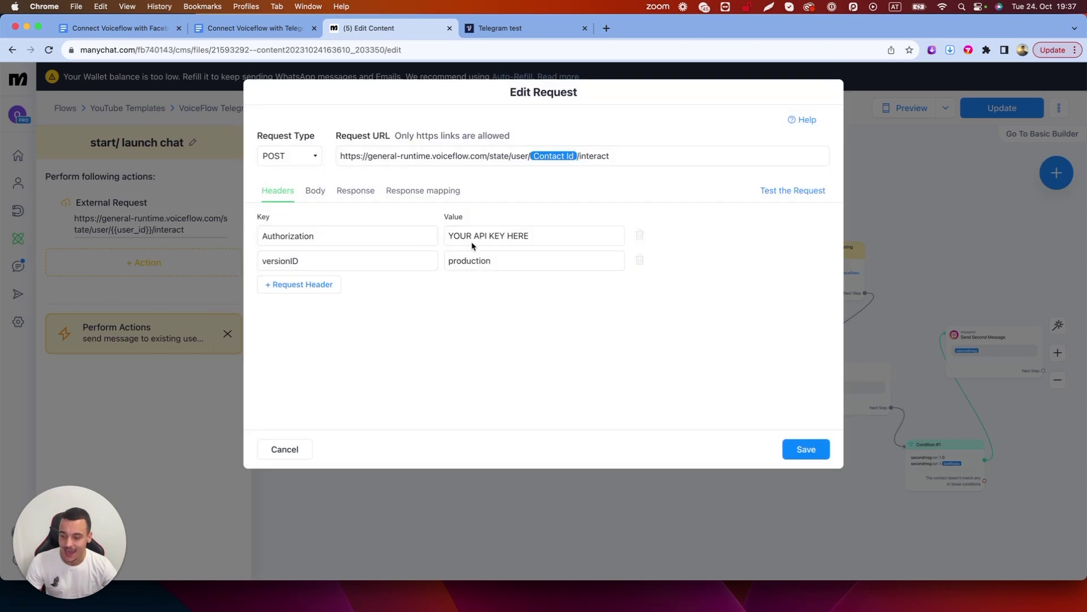
pyautogui.tripleClick(487, 242)
pyautogui.press('super+v')
pyautogui.click(806, 449)
# Replace the Authorization placeholder with the API key in both send message to existing requests.
pyautogui.click(618, 272)
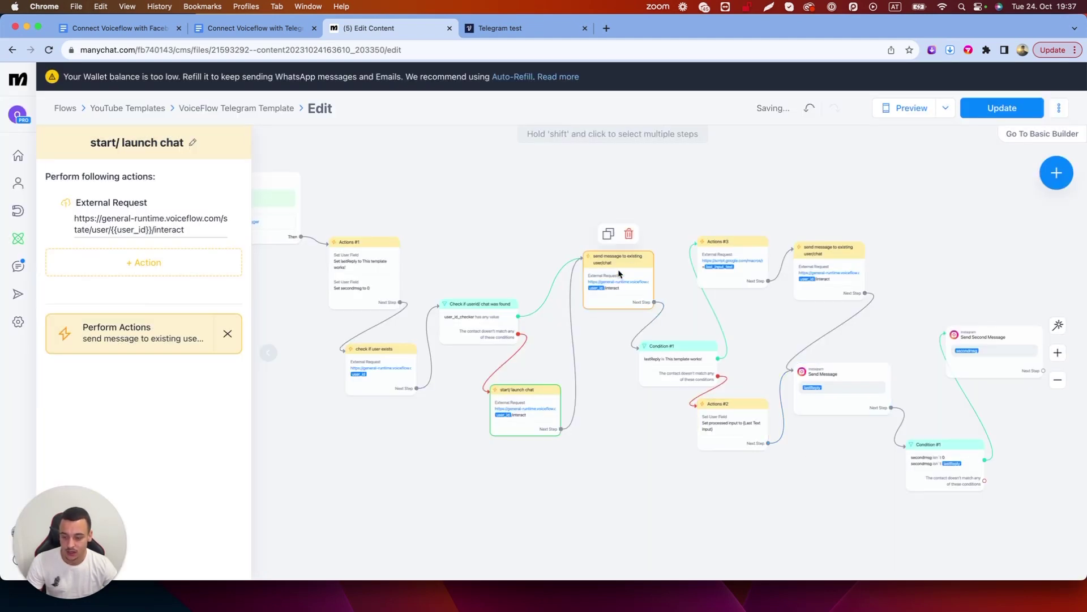
pyautogui.click(181, 211)
pyautogui.tripleClick(472, 238)
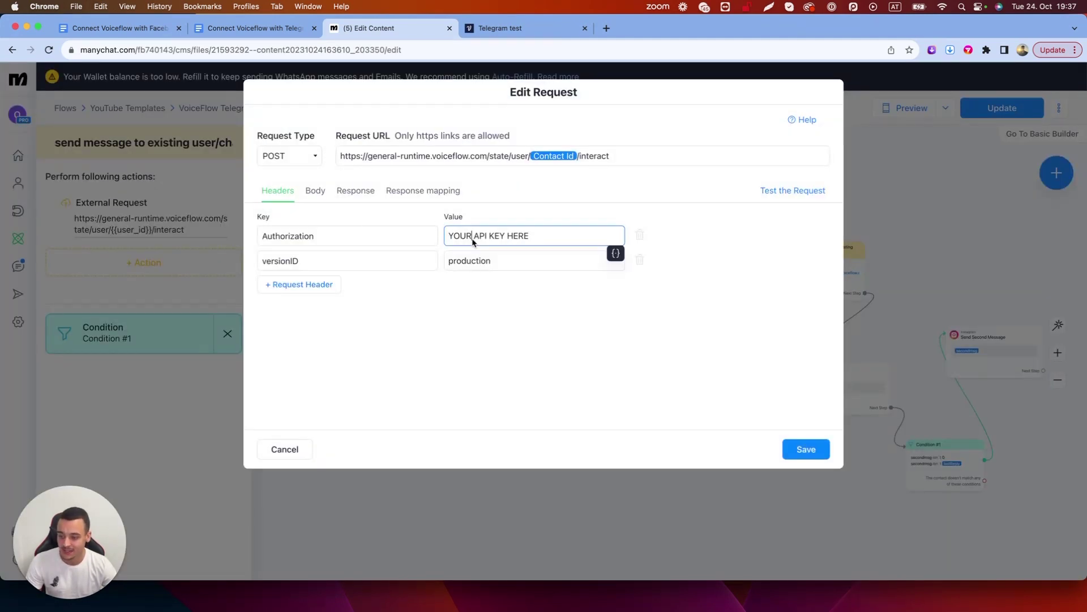
pyautogui.press('super+v')
pyautogui.click(806, 449)
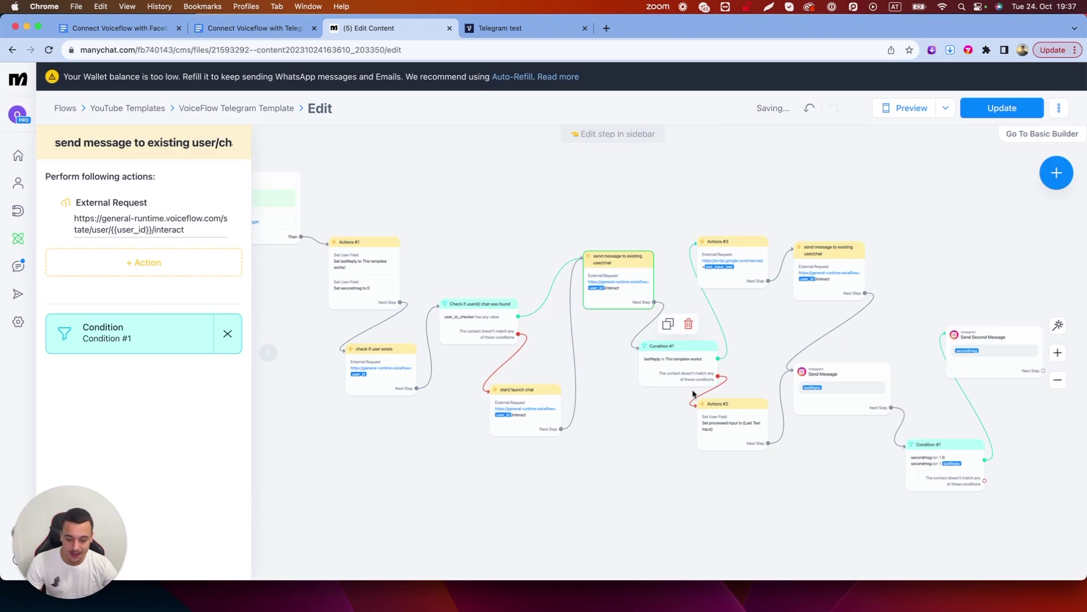
pyautogui.click(834, 275)
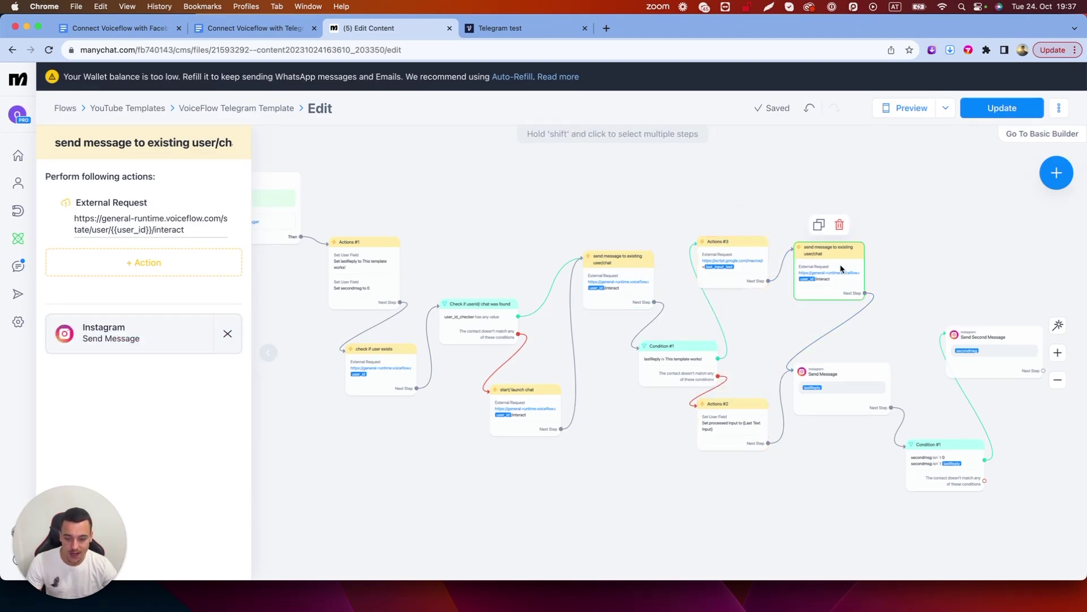
pyautogui.click(165, 220)
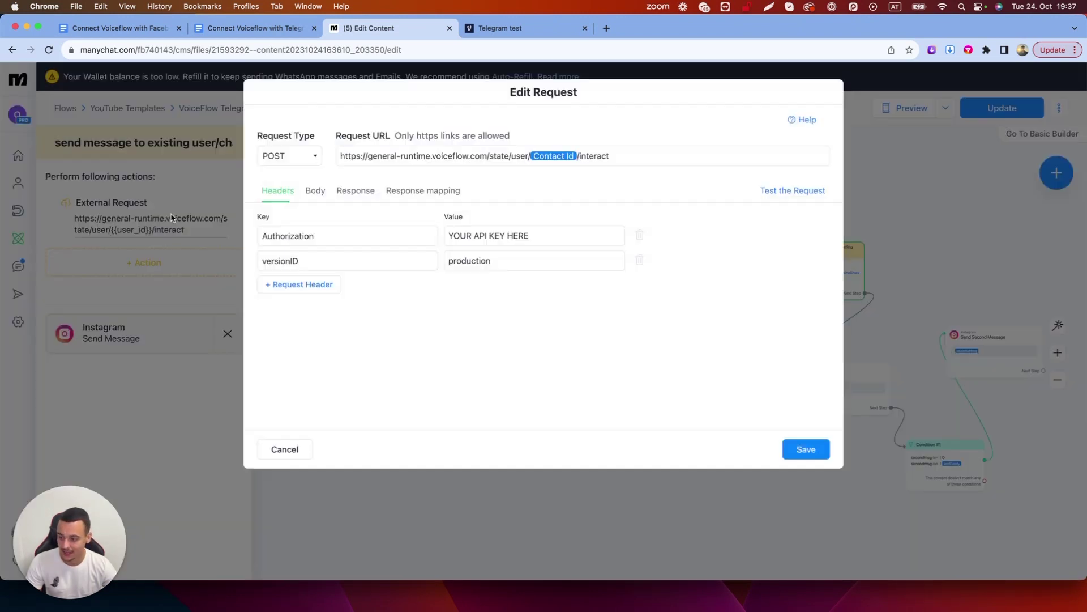
pyautogui.tripleClick(515, 232)
pyautogui.press('cmd+v')
pyautogui.click(806, 449)
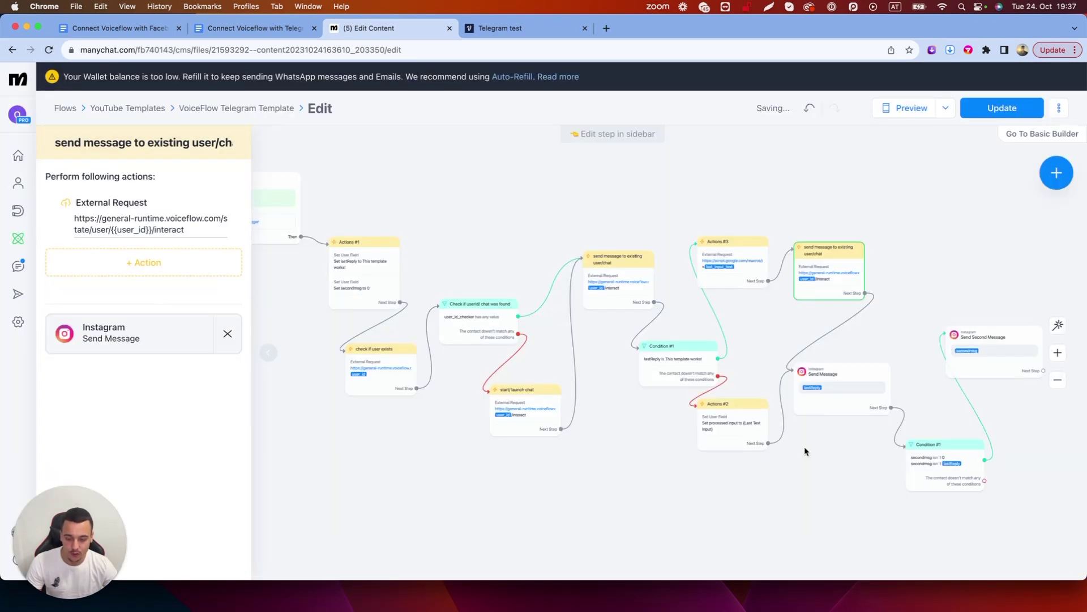
# Inspect the Actions #3 Google Script request URL and close it without changes.
pyautogui.click(745, 259)
pyautogui.click(143, 244)
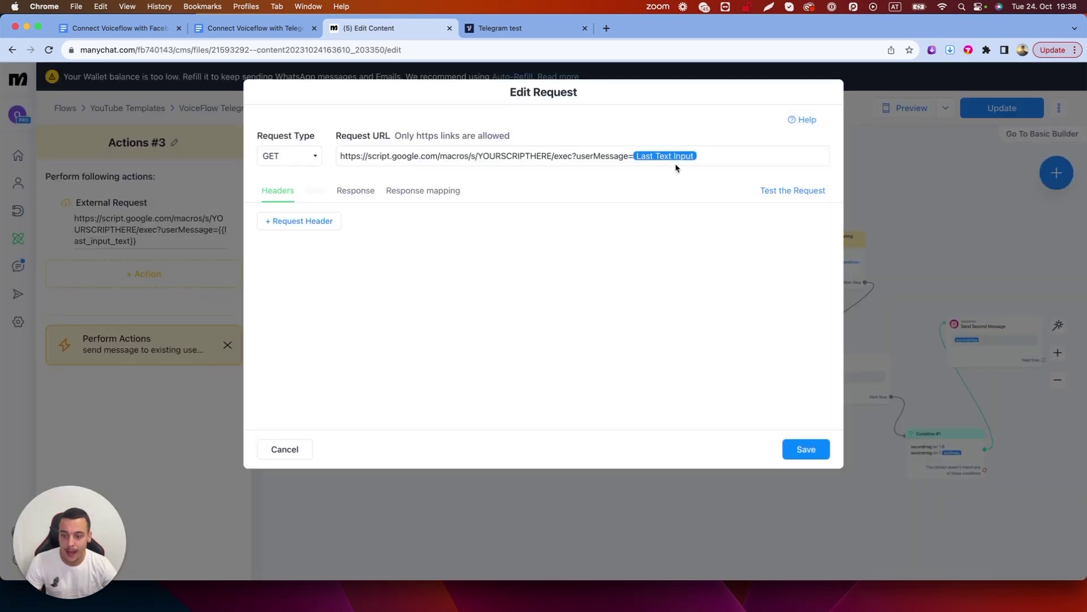
pyautogui.moveTo(703, 153); pyautogui.dragTo(342, 156)
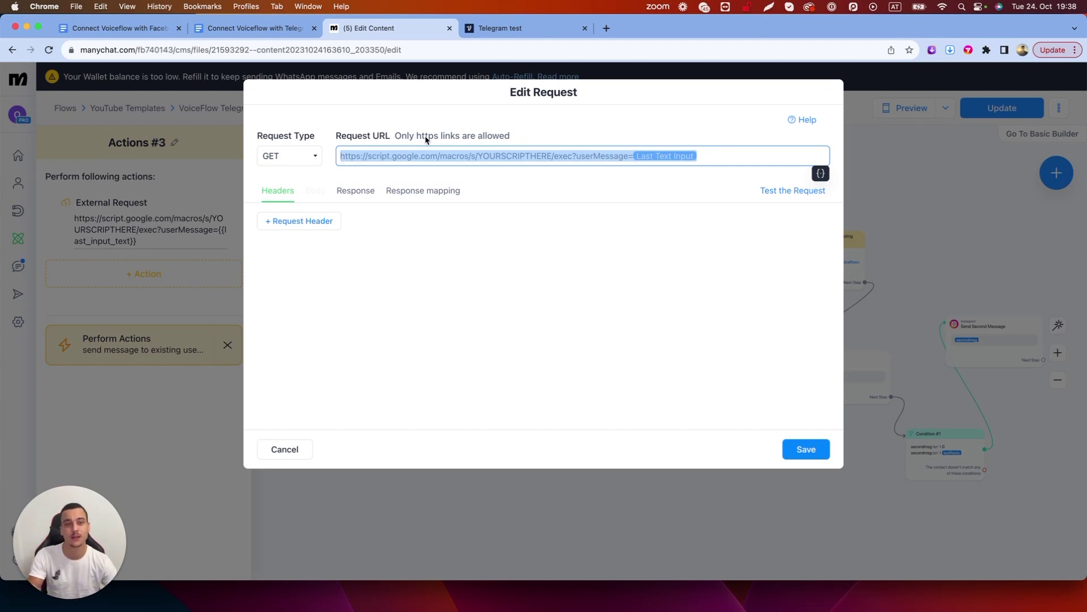
pyautogui.click(287, 448)
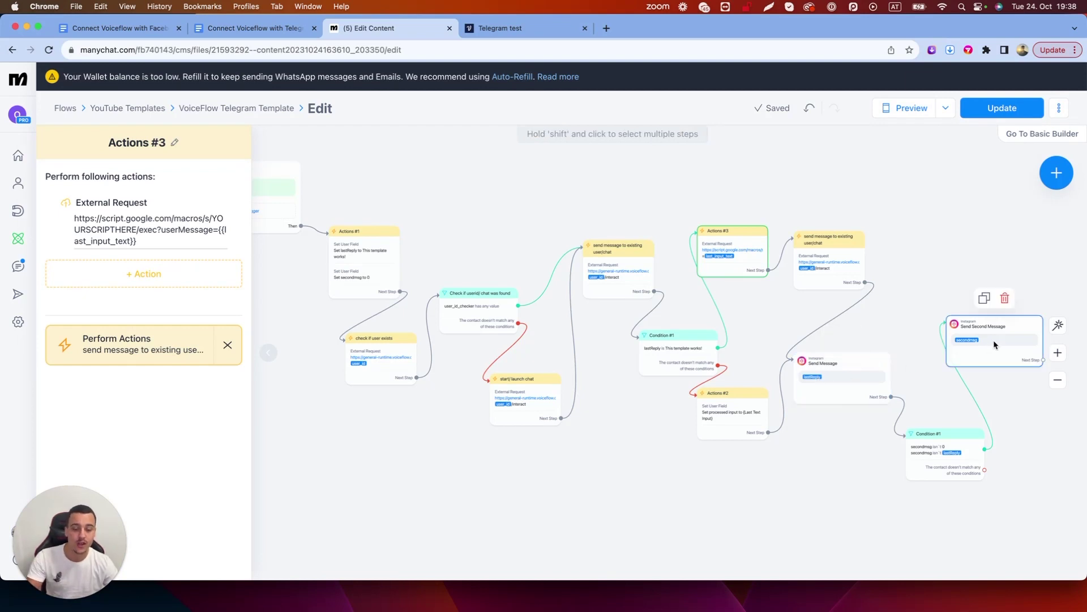
pyautogui.click(503, 28)
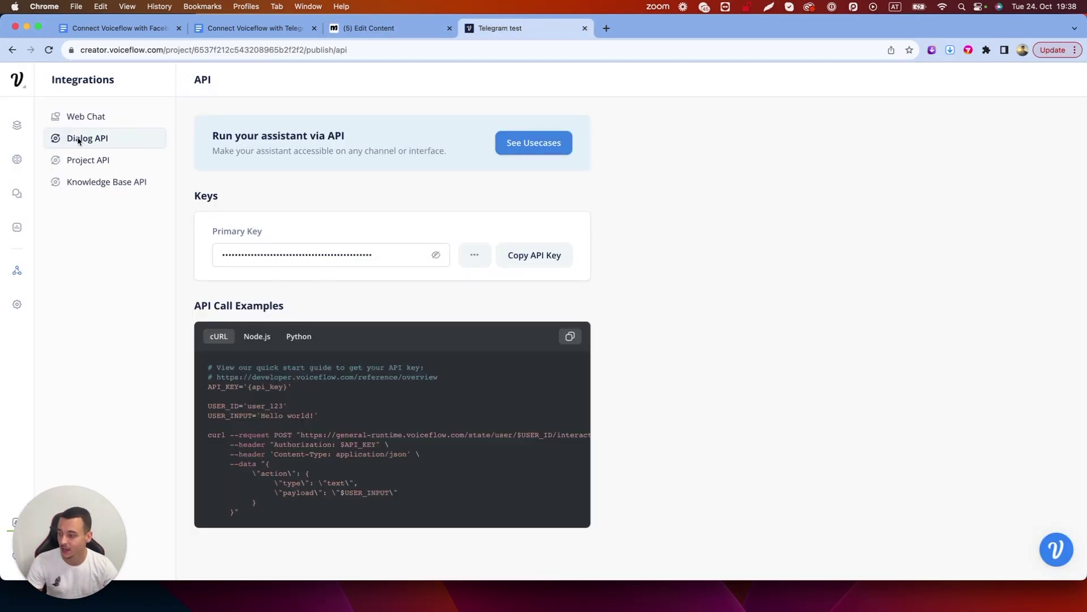
# Drop an empty Text step into New Block 2 between the Response AI step and the capture.
pyautogui.click(17, 124)
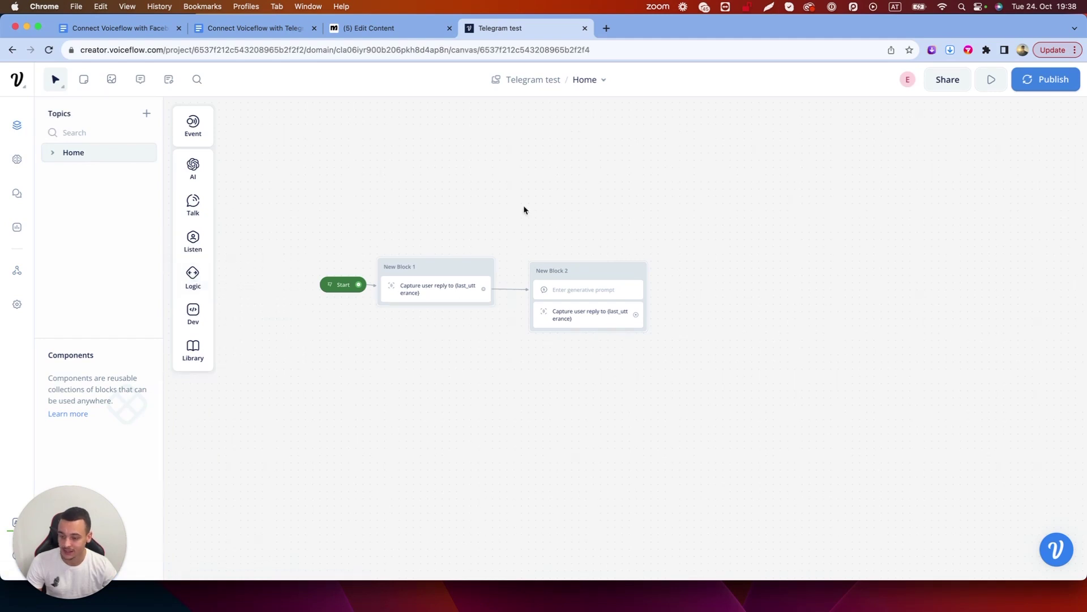
pyautogui.moveTo(193, 204)
pyautogui.moveTo(259, 204); pyautogui.dragTo(586, 304)
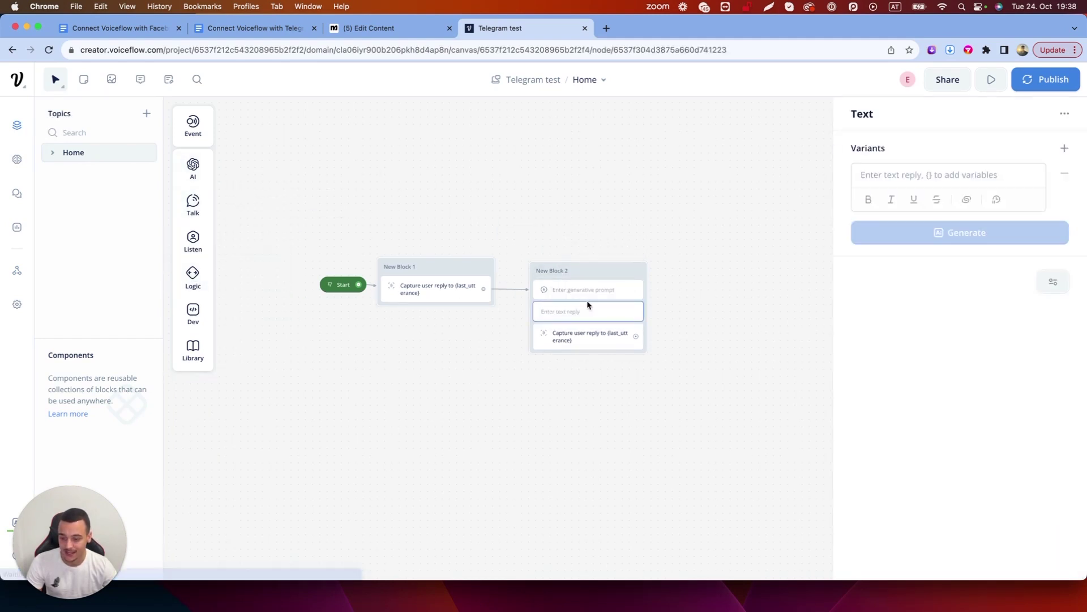
pyautogui.click(558, 290)
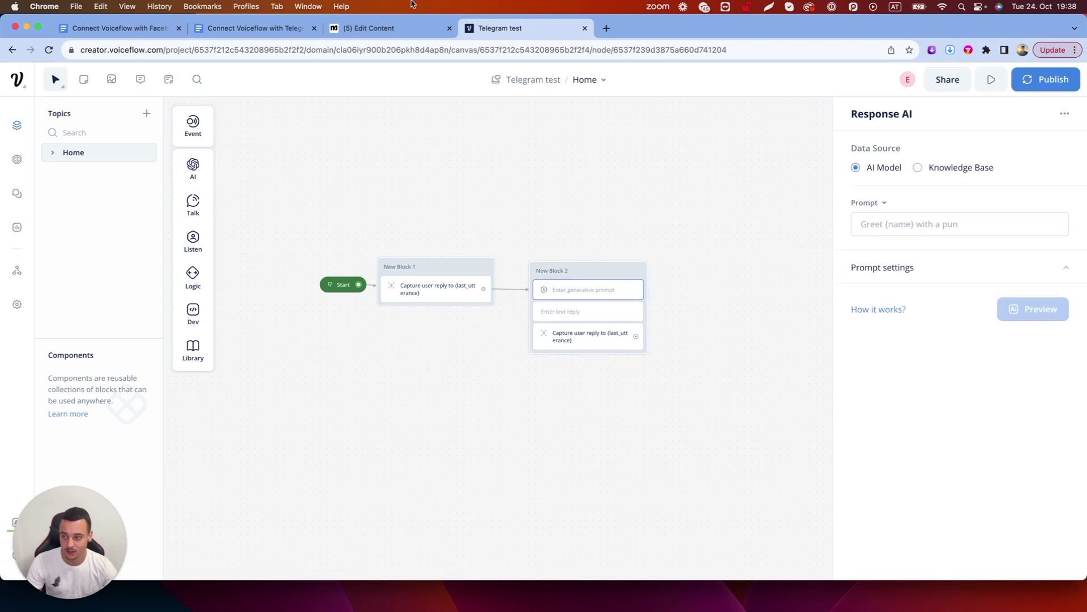
pyautogui.click(389, 31)
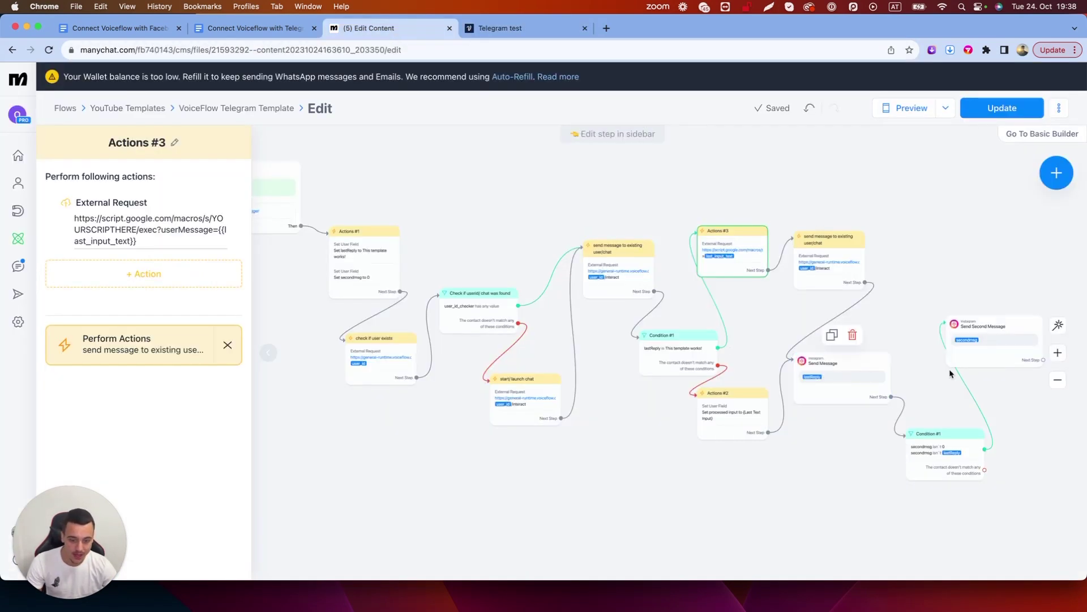
pyautogui.click(500, 28)
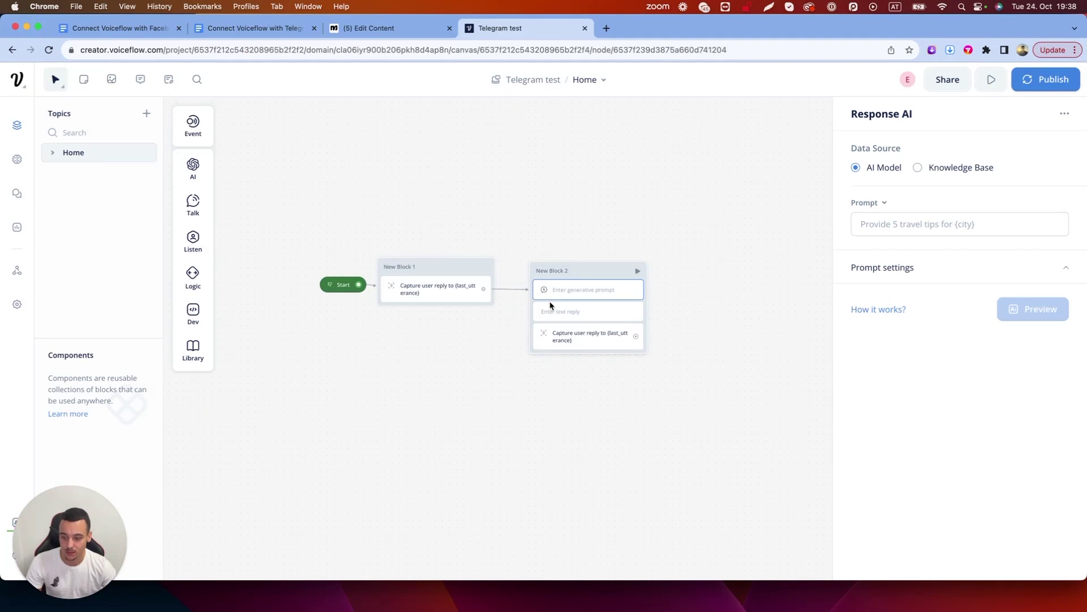